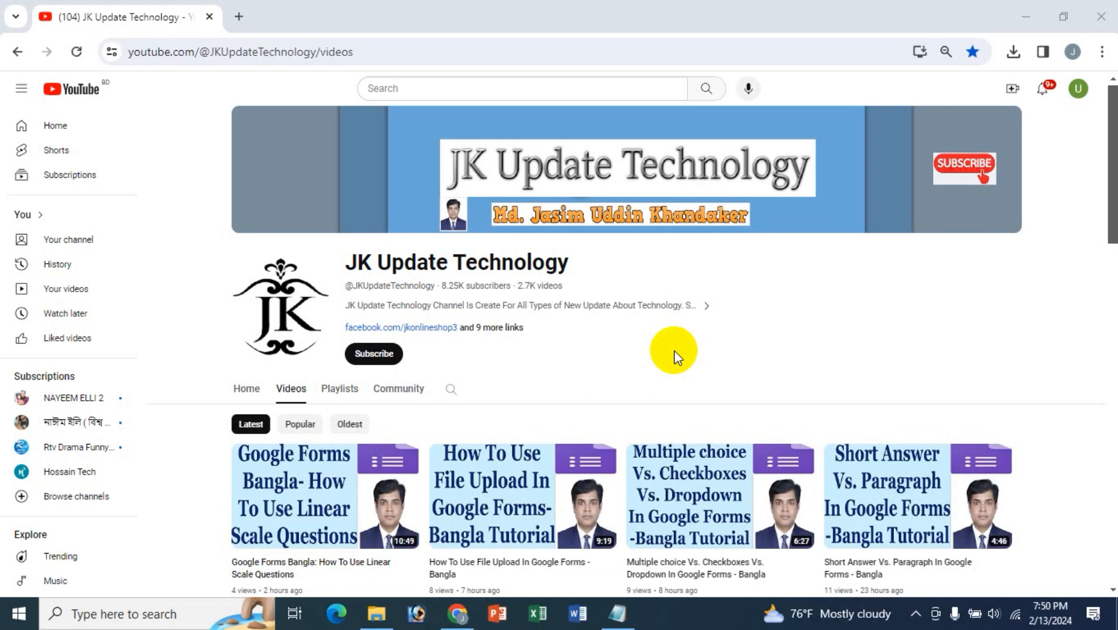
- Search Google for "google forms" in a new browser tab
left_click(243, 13)
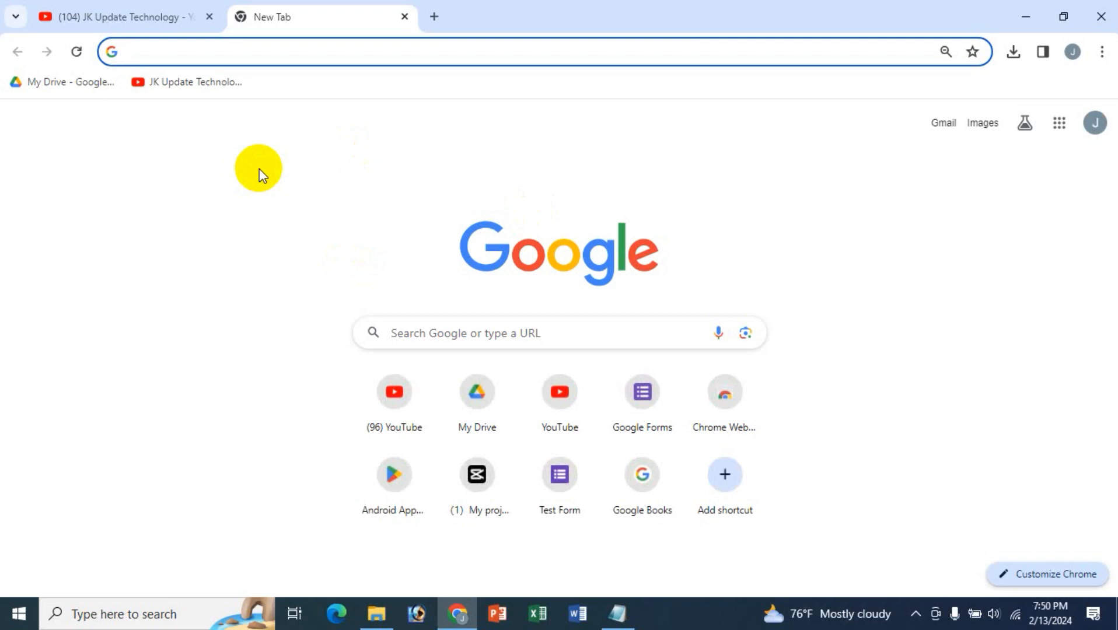
type("f")
key("BackSpace")
key("BackSpace")
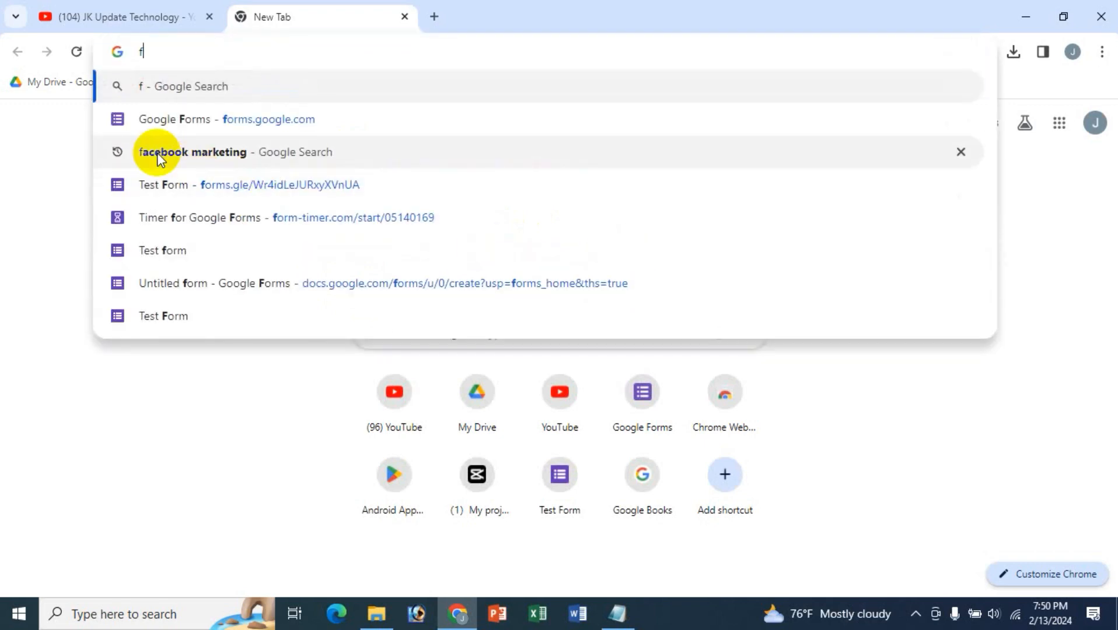
left_click(369, 331)
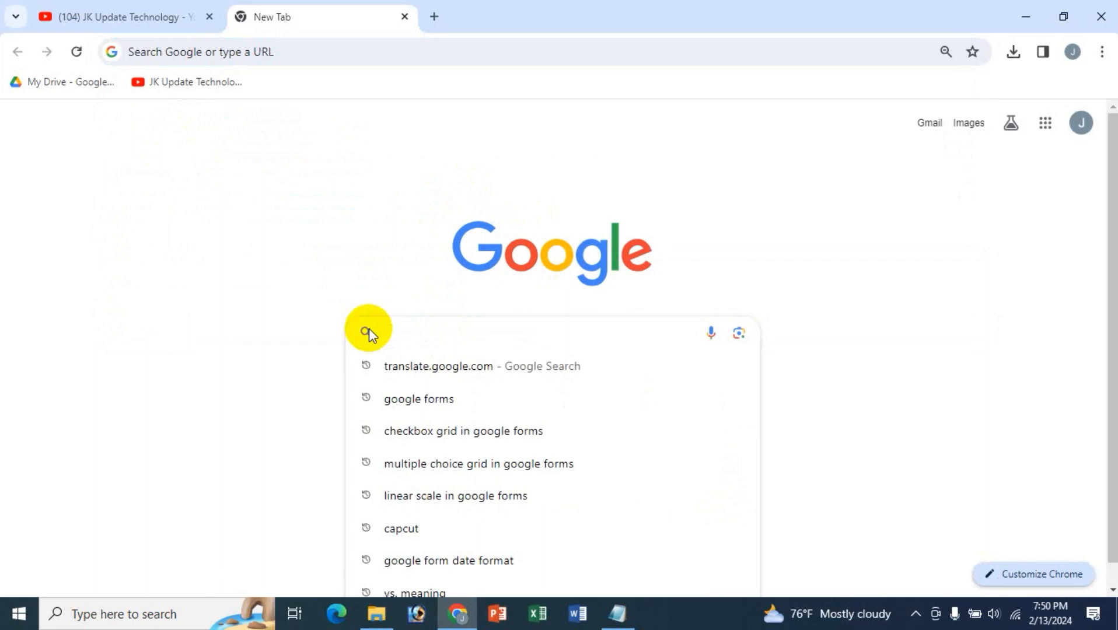
type("google forms")
key("Return")
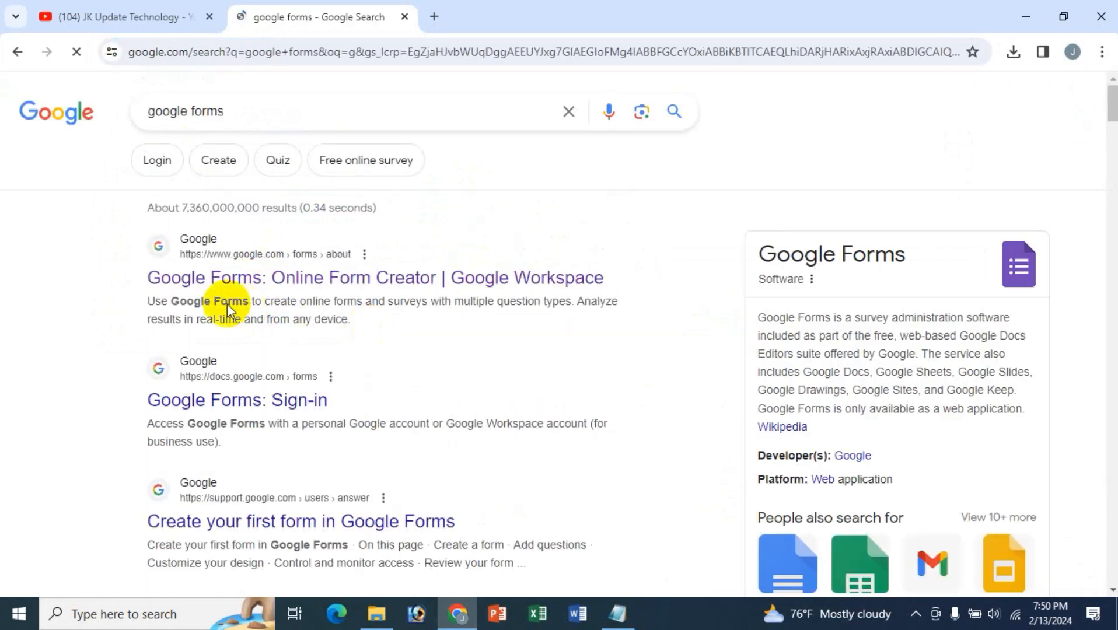
- Open Google Forms from the Google apps list in another new tab and create a blank form
left_click(436, 19)
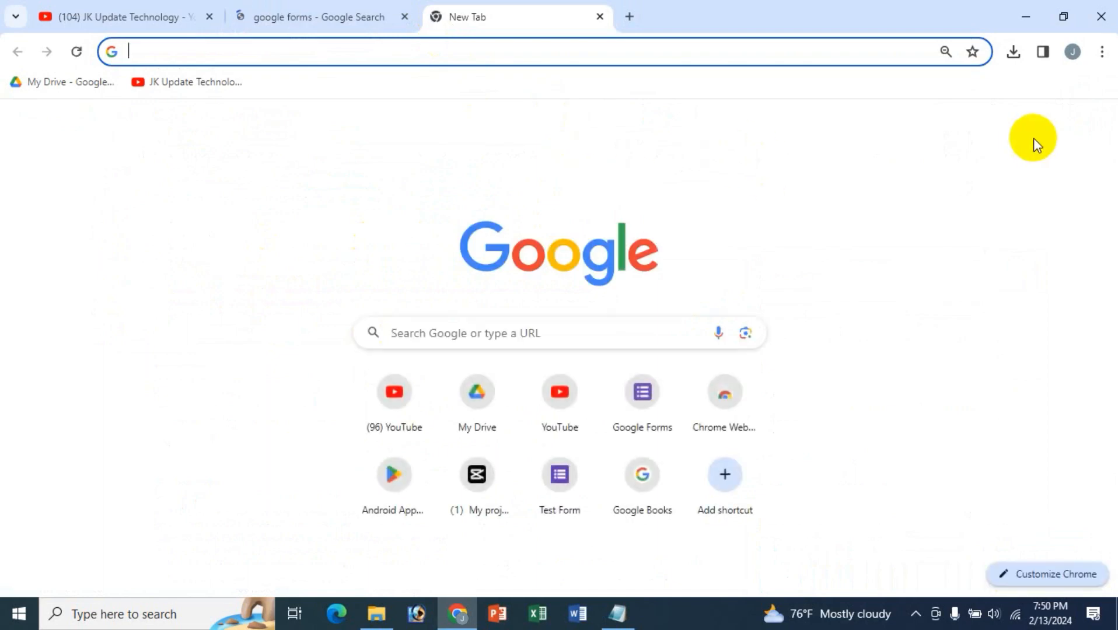
left_click(1059, 124)
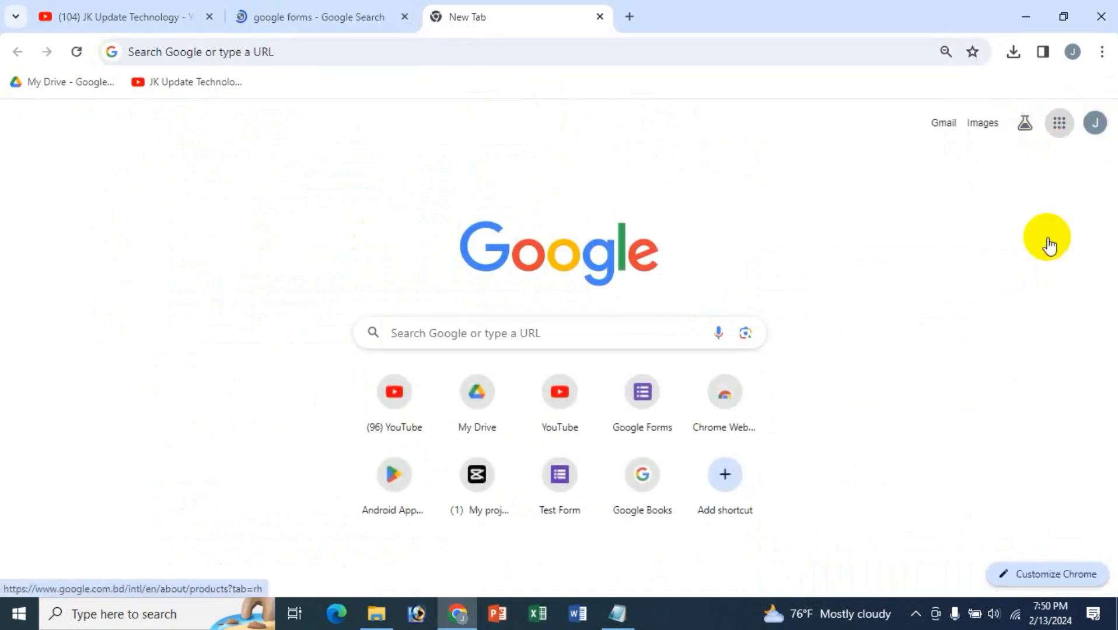
scroll(1031, 324, "down", 5)
scroll(1021, 341, "down", 4)
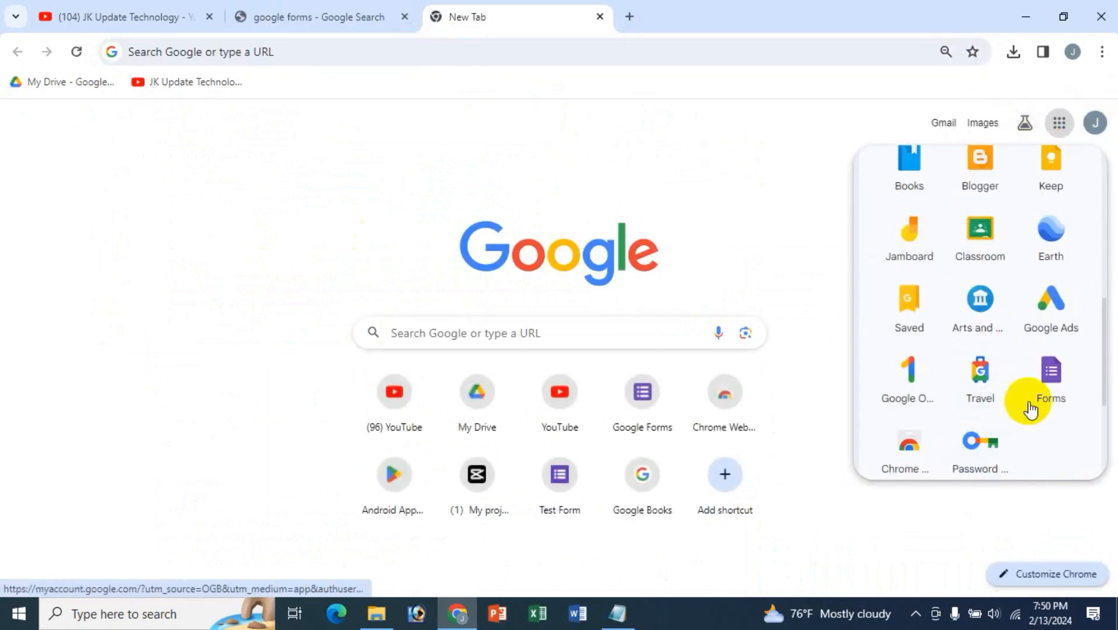
left_click(1050, 393)
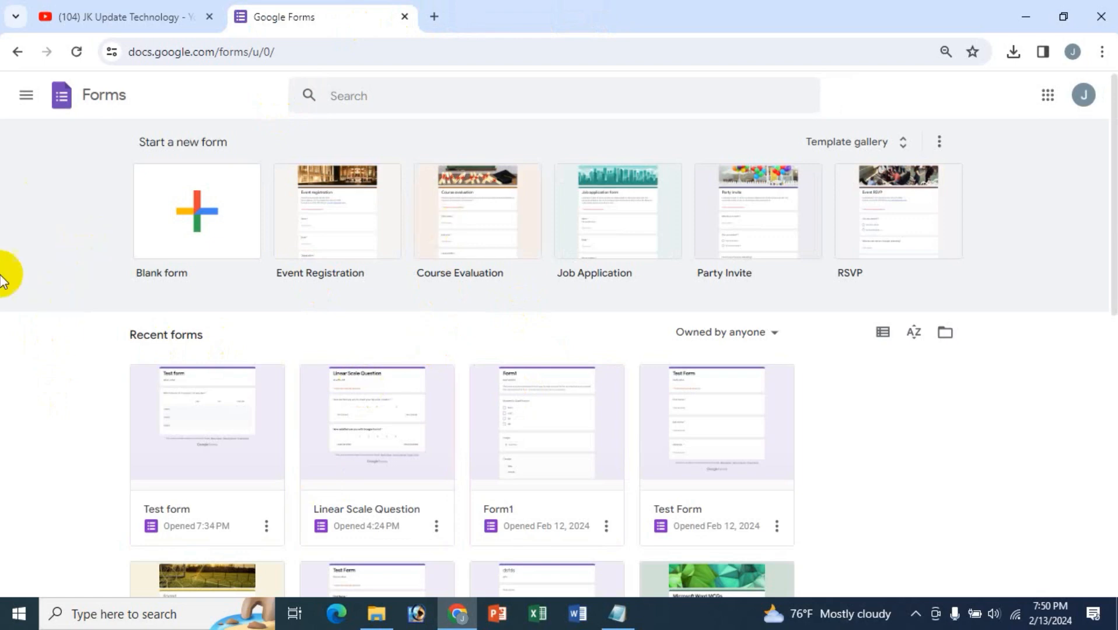
left_click(192, 215)
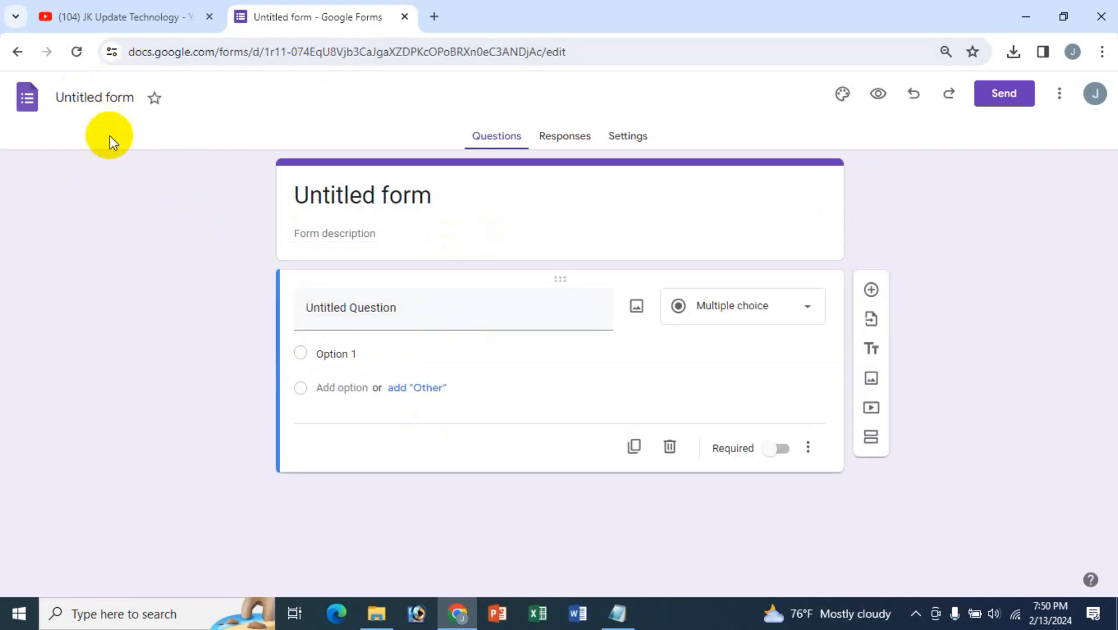
- Switch to the Notepad notes and copy the heading "Multiple Choice Grid" for the form's title
left_click(377, 196)
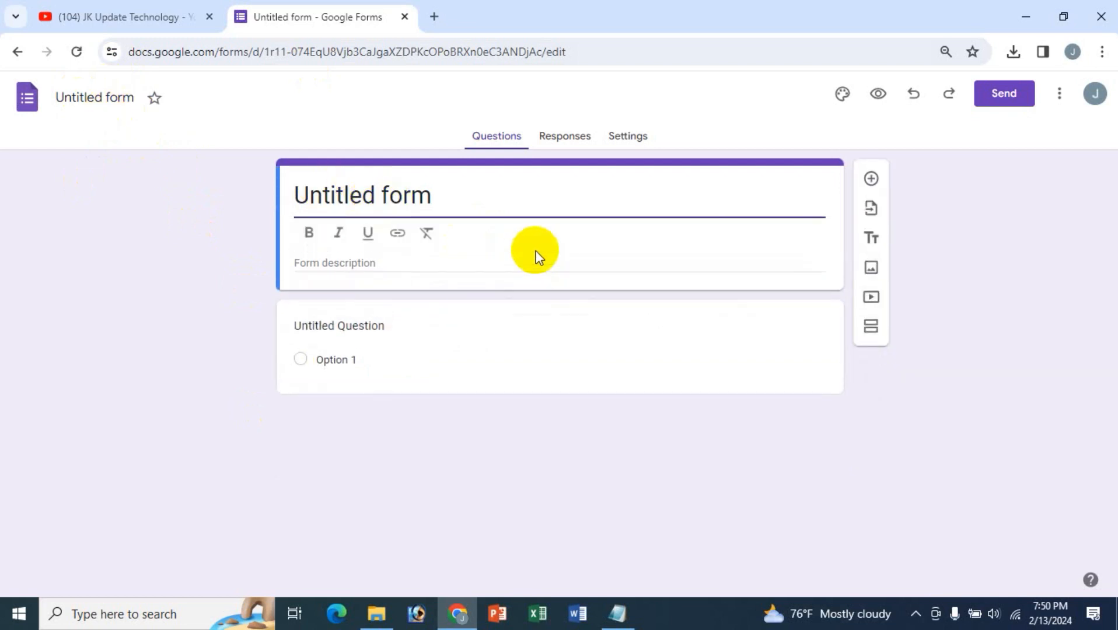
left_click(617, 613)
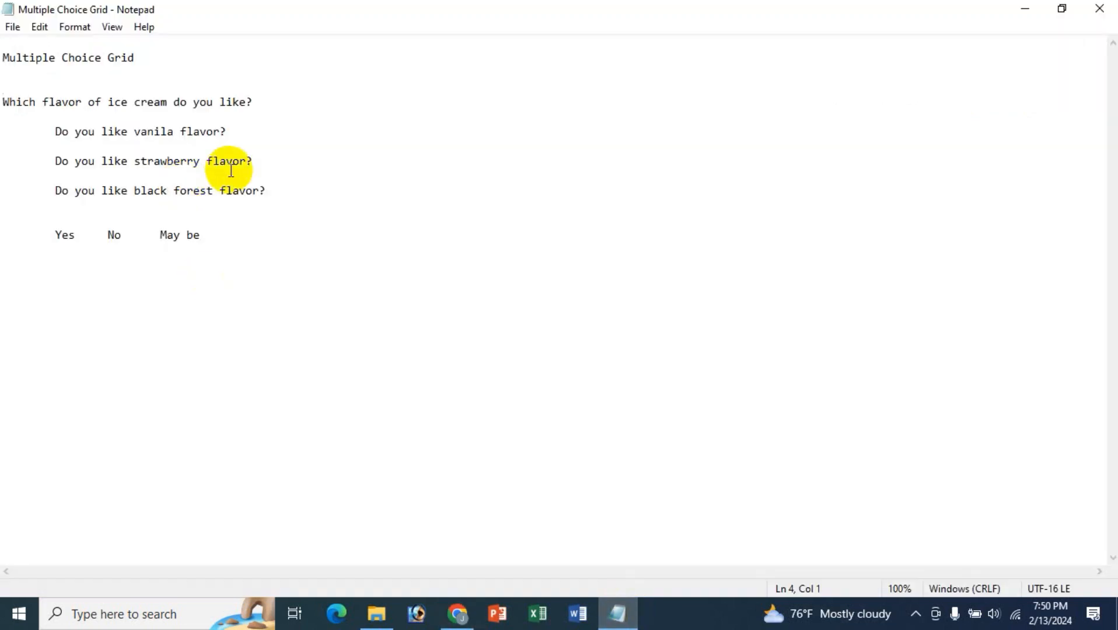
key("shift+End")
key("ctrl+c")
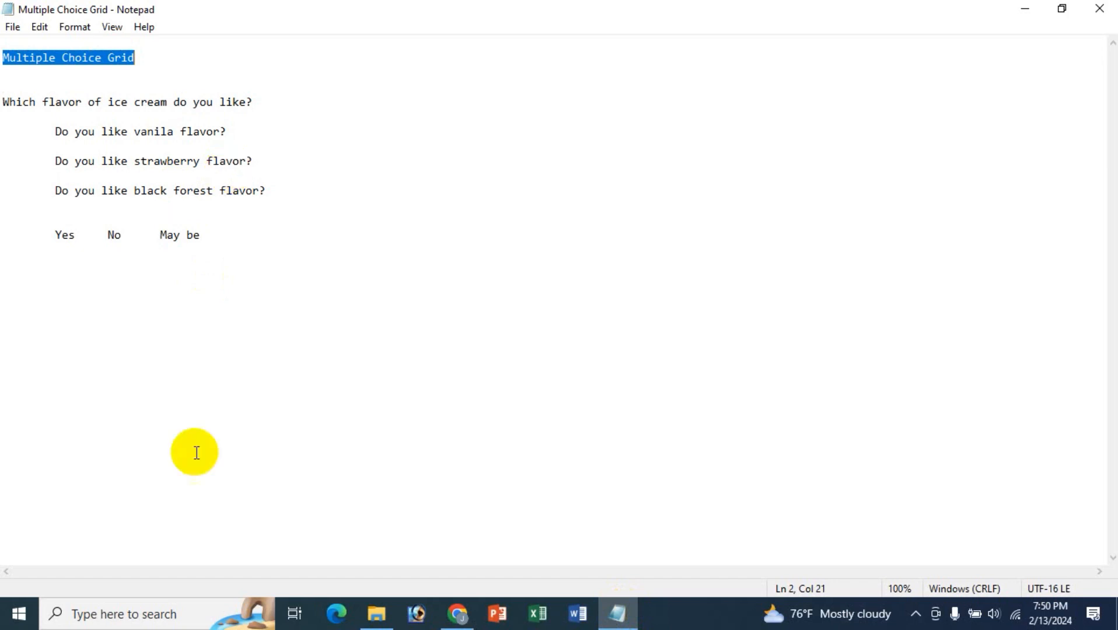
- Back in the browser, replace the form's title with "Multiple Choice Grid" and use the same name for the form file
left_click(456, 612)
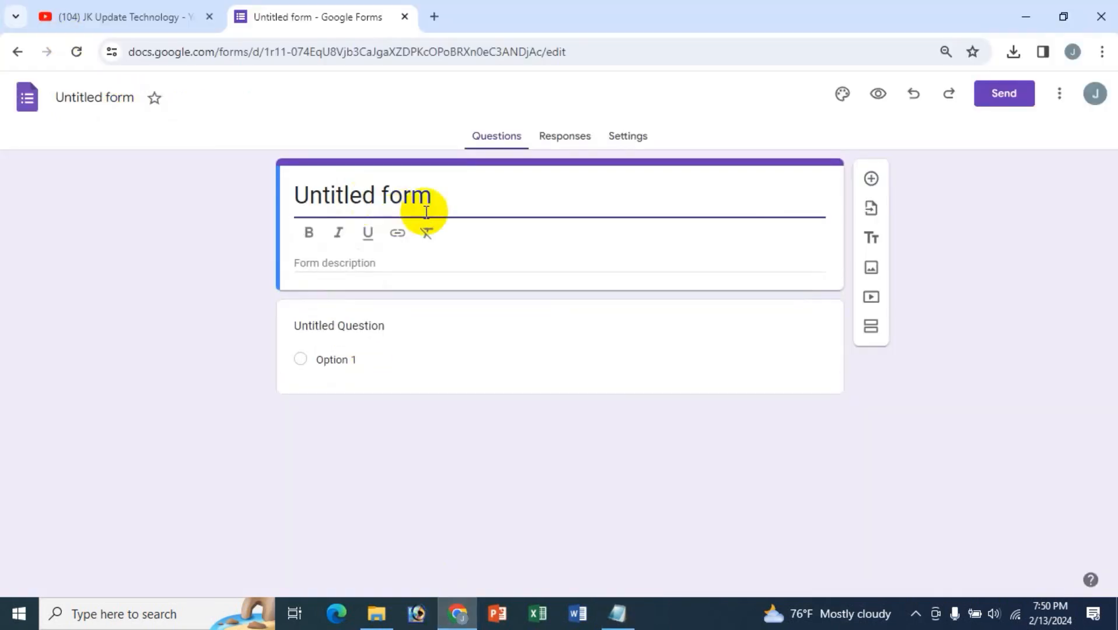
left_click_drag(424, 208, 156, 204)
key("BackSpace")
key("ctrl+z")
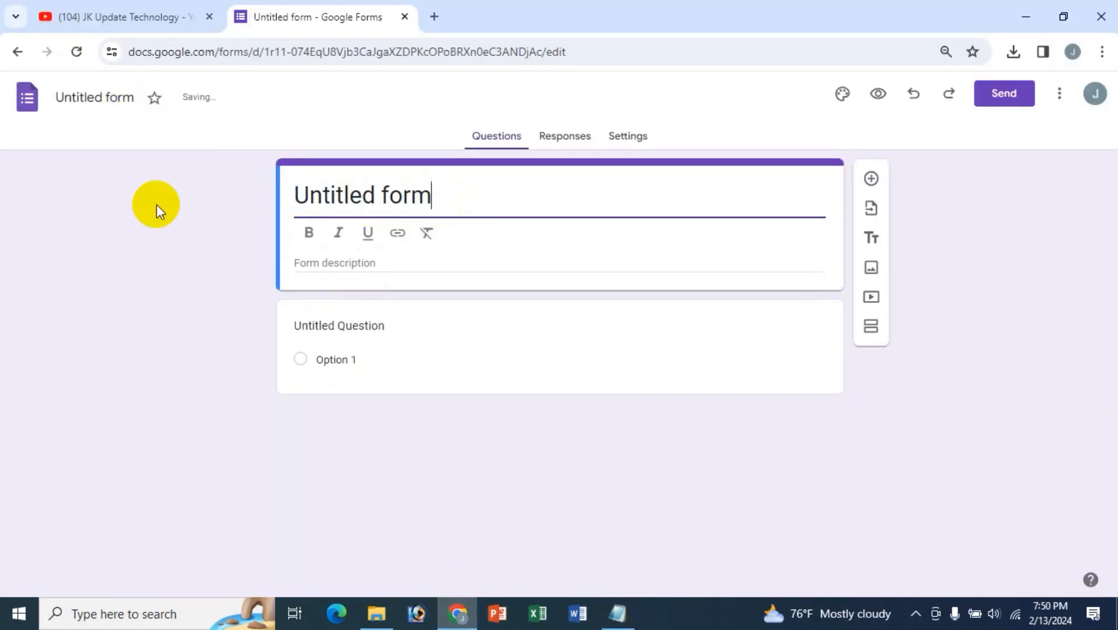
key("ctrl+a")
key("BackSpace")
key("ctrl+v")
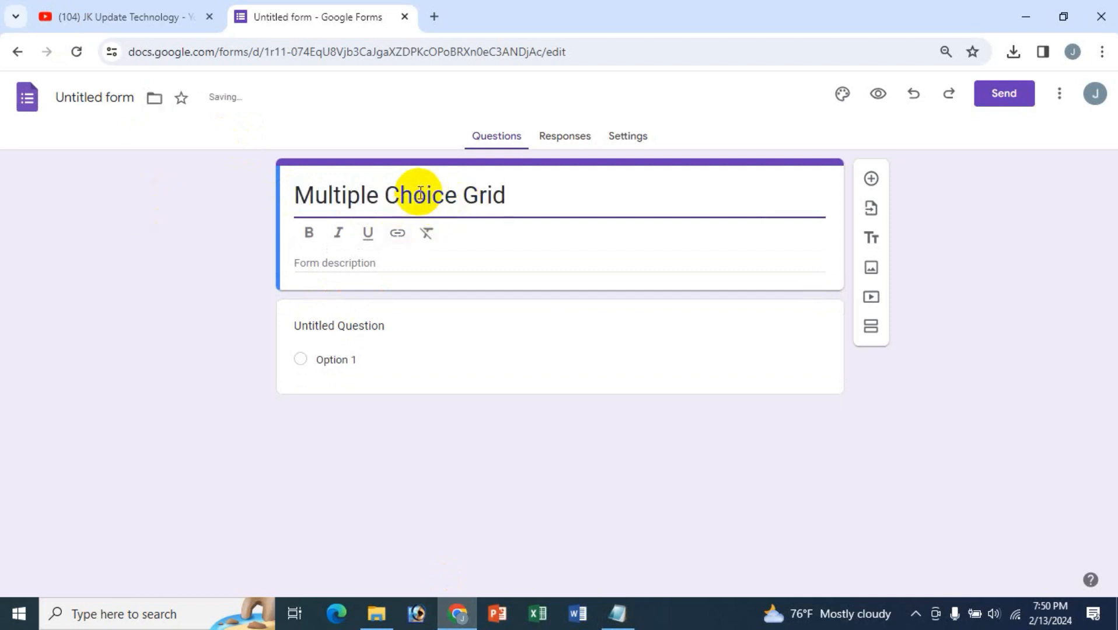
left_click(99, 99)
left_click(423, 197)
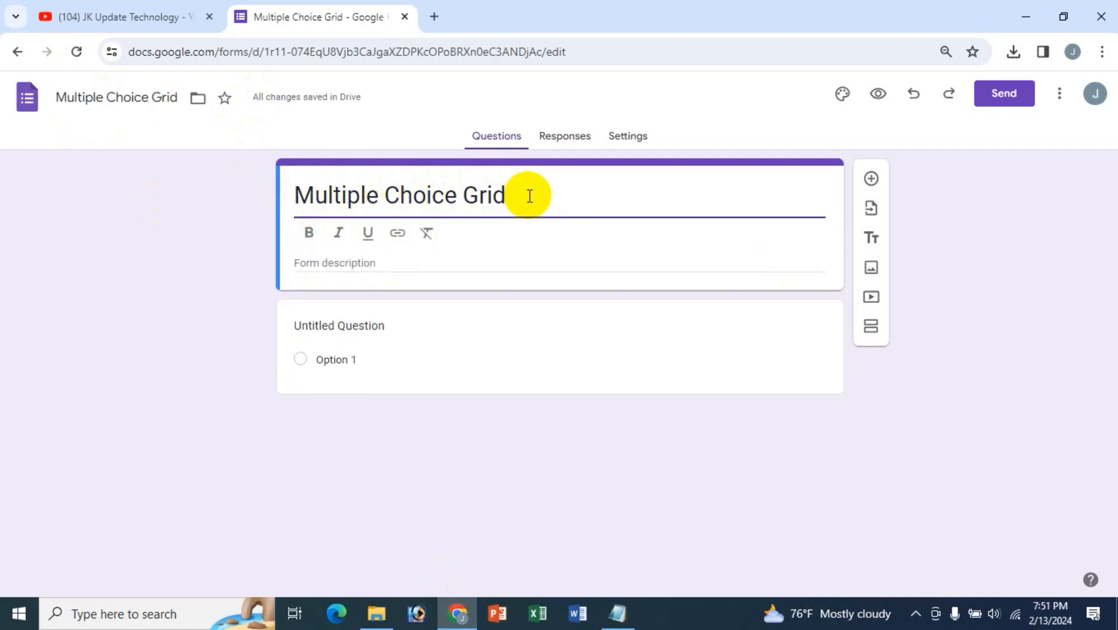
- Make the form title bold and enter "dsfsd dsfds" as the form description
triple_click(298, 195)
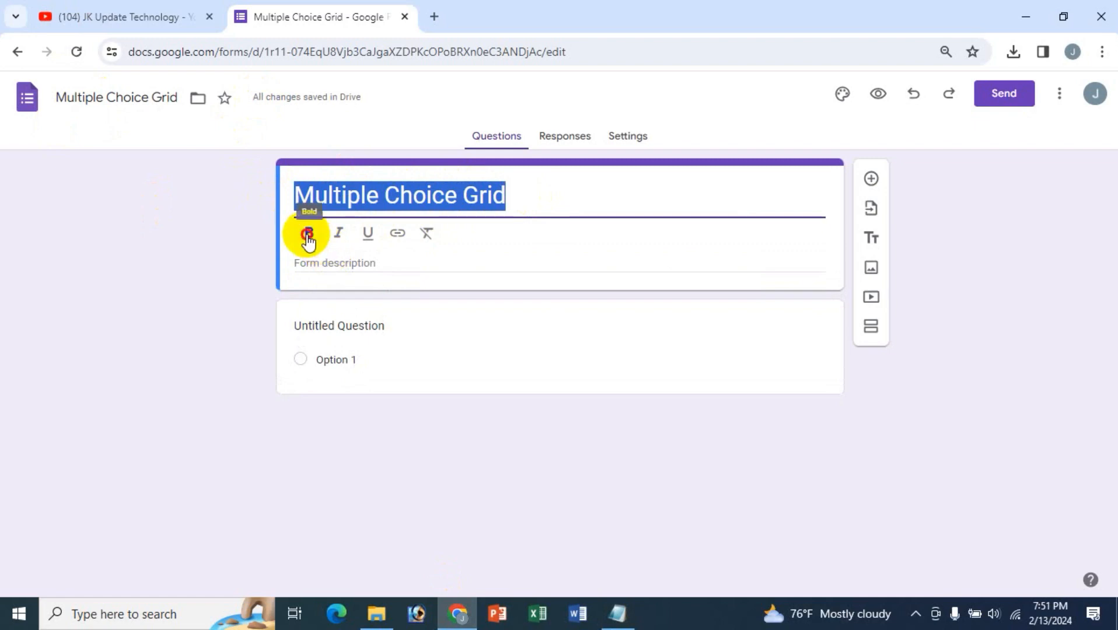
left_click(308, 237)
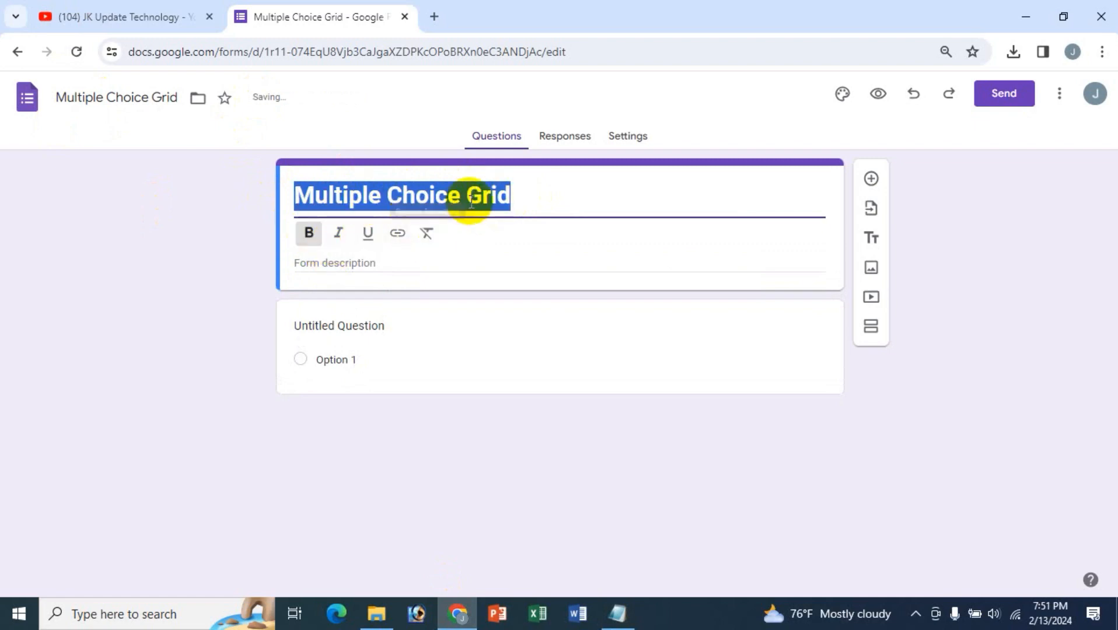
left_click(397, 233)
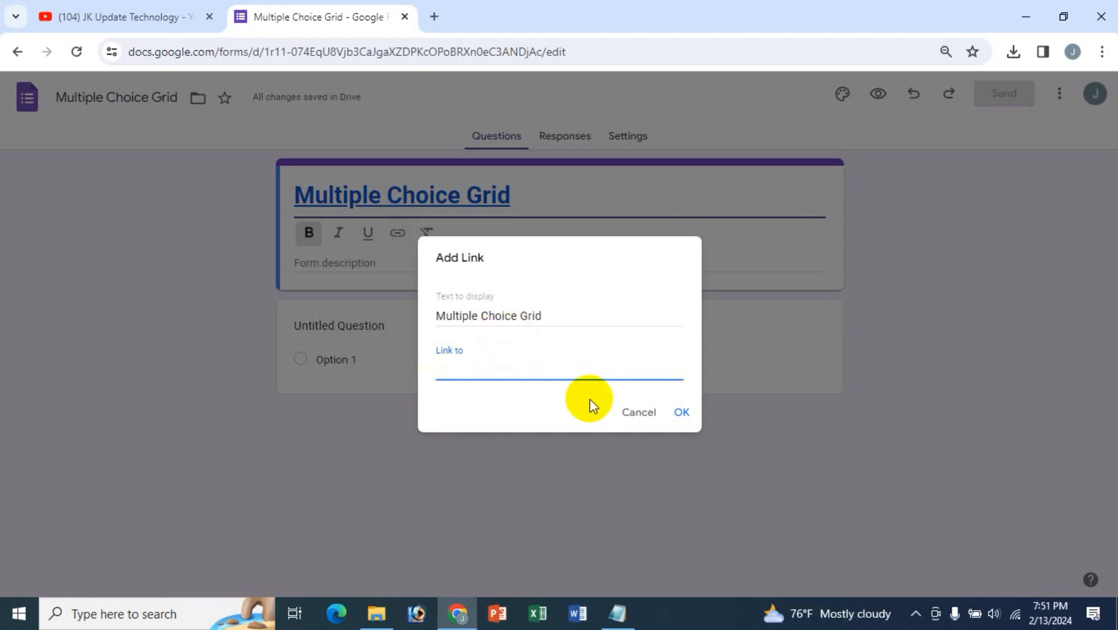
left_click(622, 411)
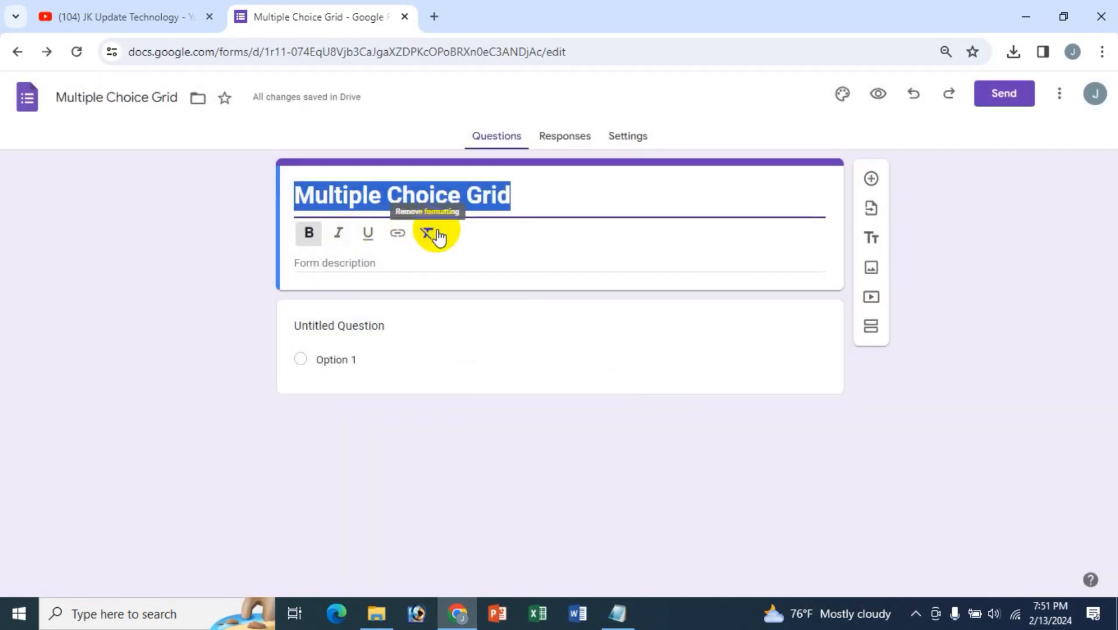
left_click(337, 263)
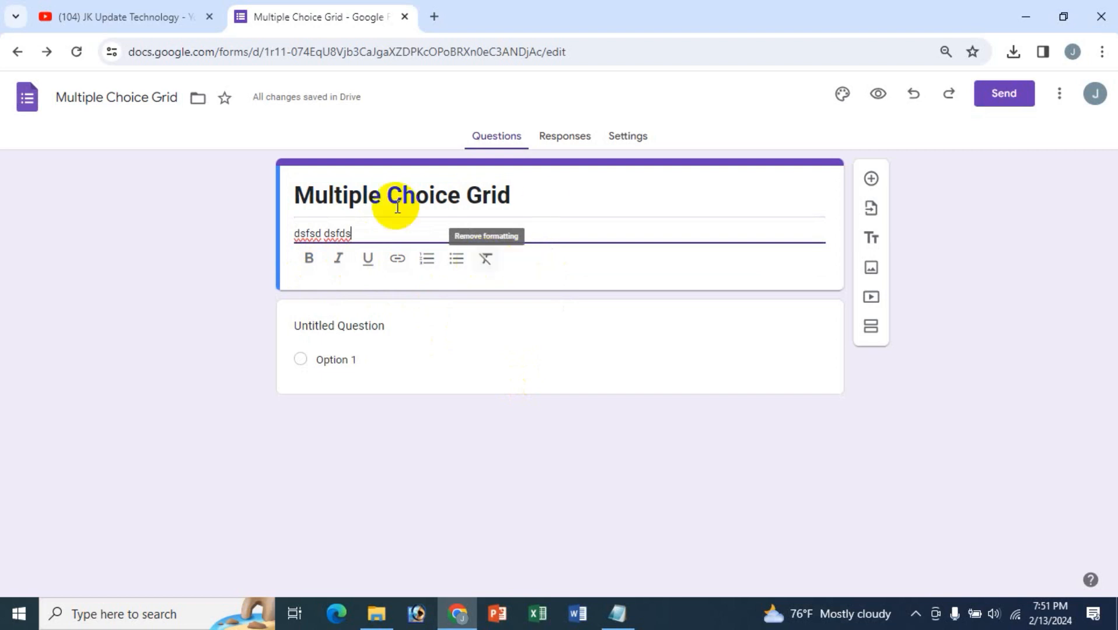
- Copy "Which flavor of ice cream do you like?" from the Notepad notes and make it the text of the untitled question
left_click(339, 331)
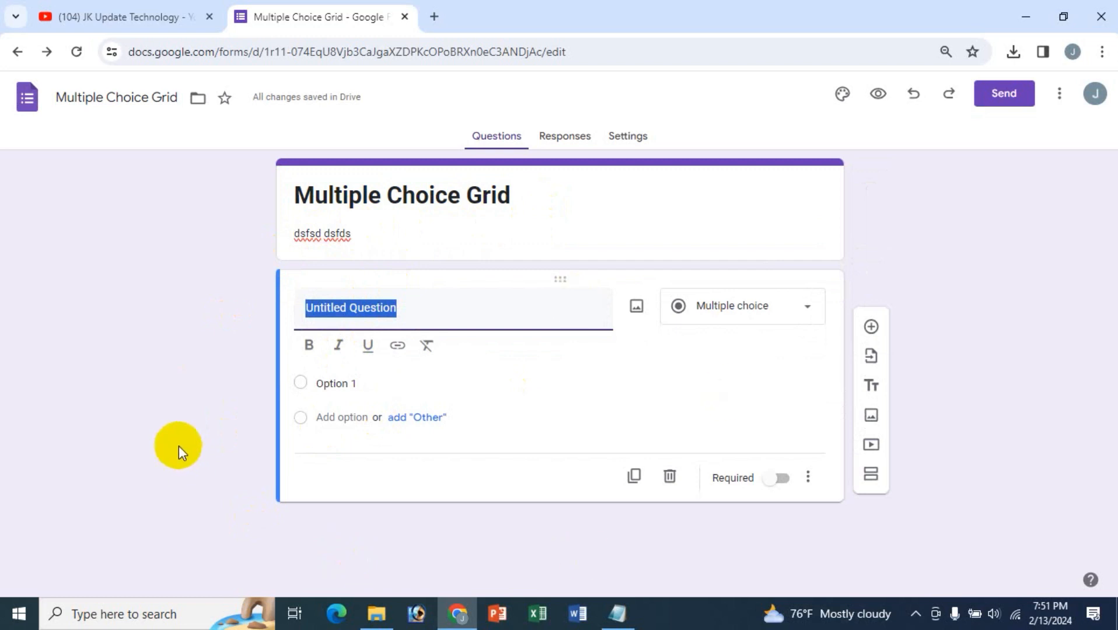
left_click(614, 613)
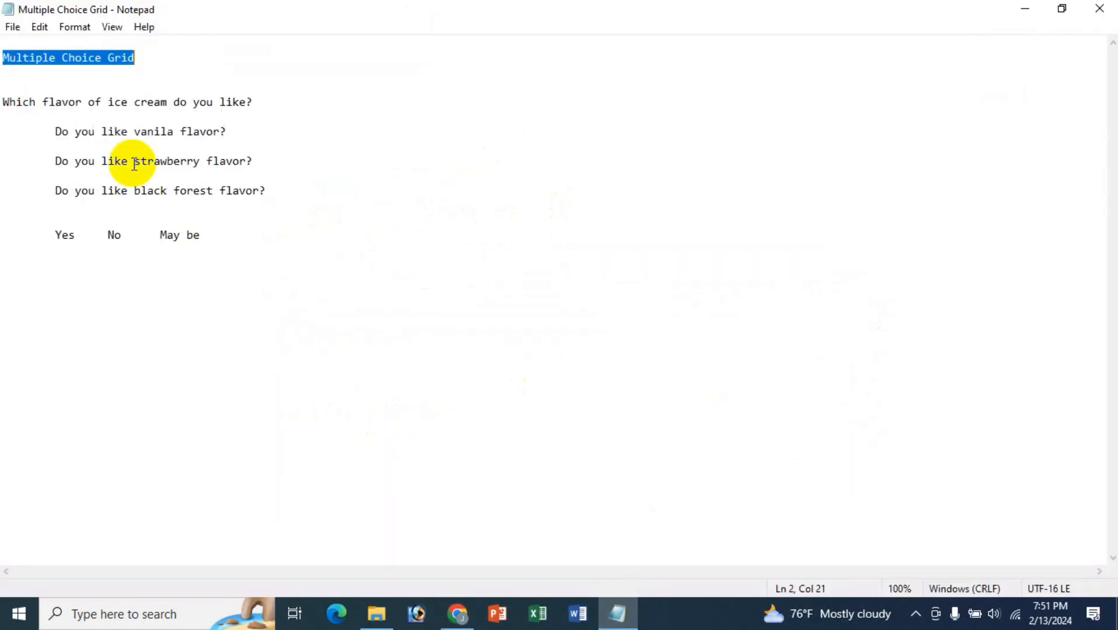
left_click(4, 113)
left_click_drag(7, 104, 253, 103)
key("ctrl+c")
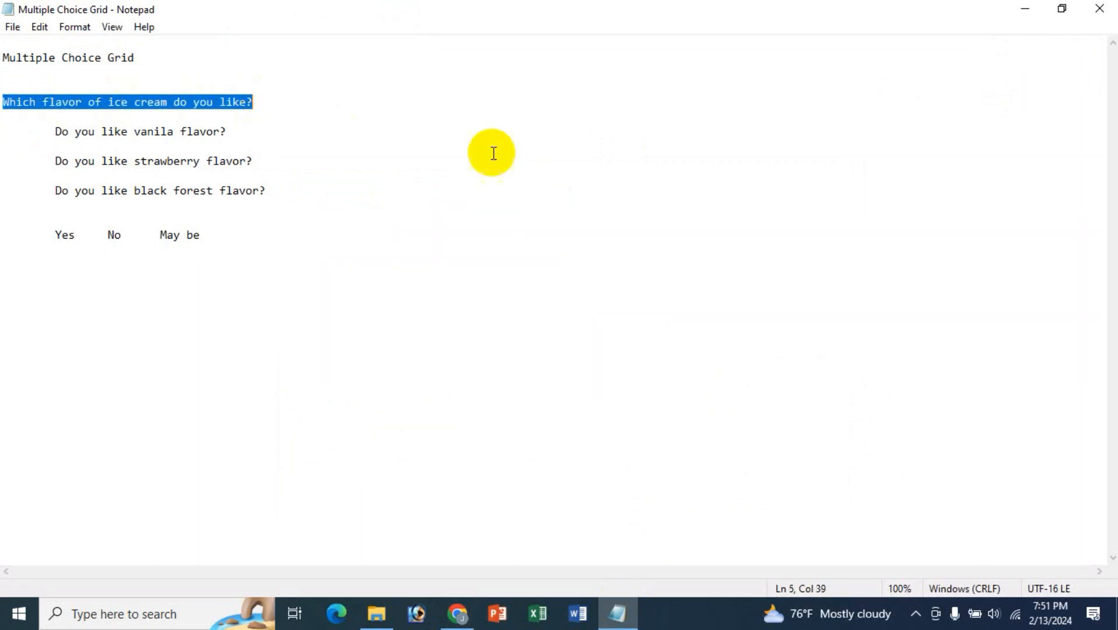
left_click(457, 612)
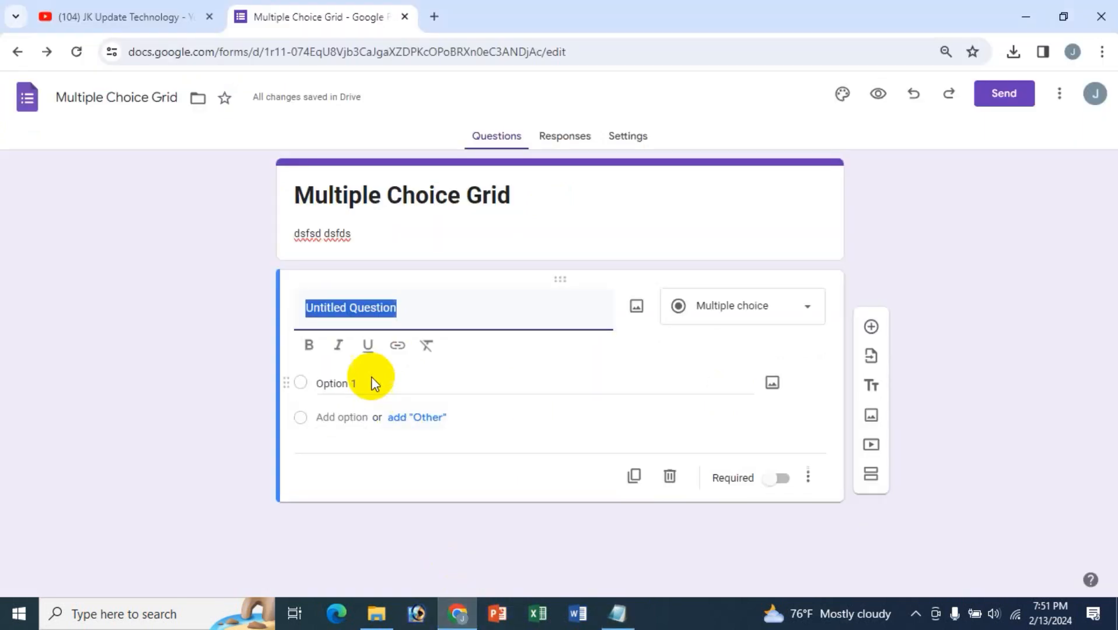
key("BackSpace")
key("ctrl+v")
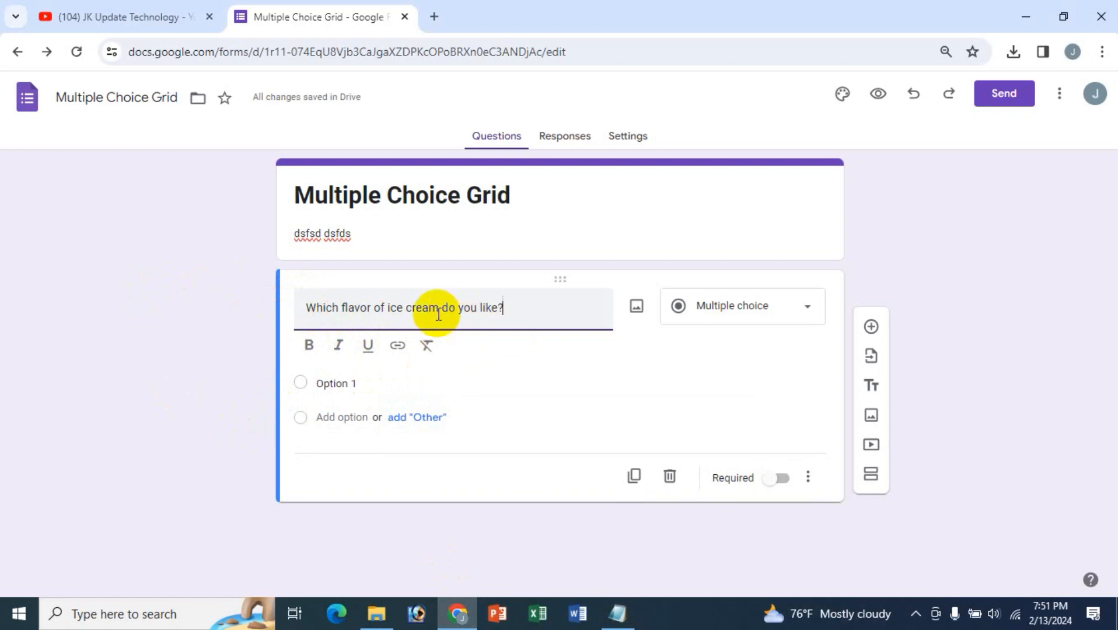
- Change the ice cream question's type to Multiple choice grid
left_click(807, 319)
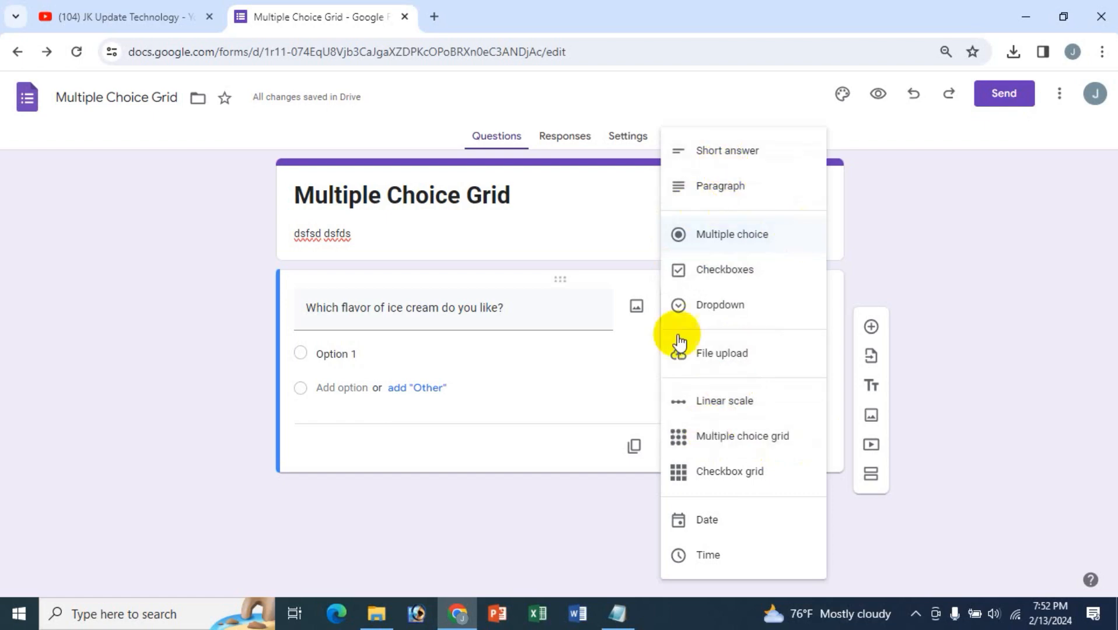
left_click(87, 9)
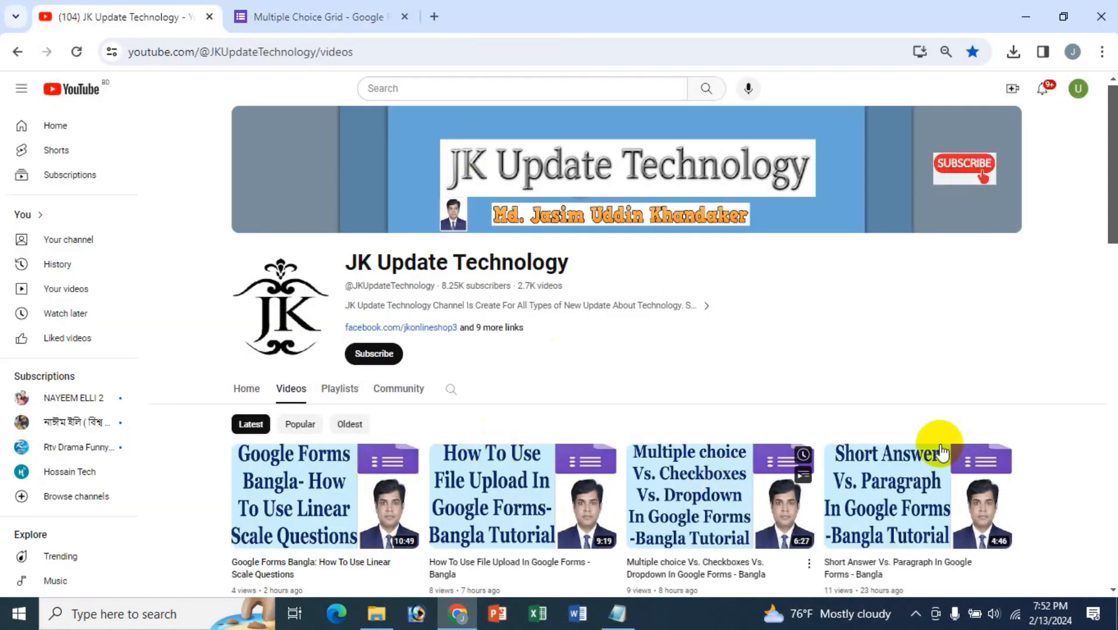
scroll(1106, 369, "down", 1)
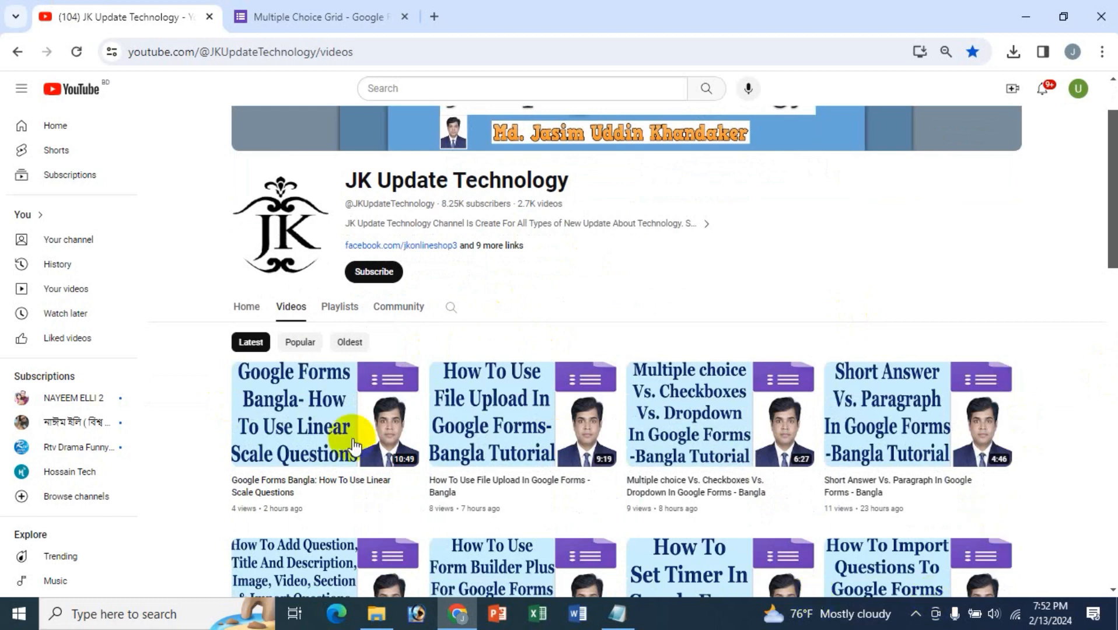
left_click(299, 16)
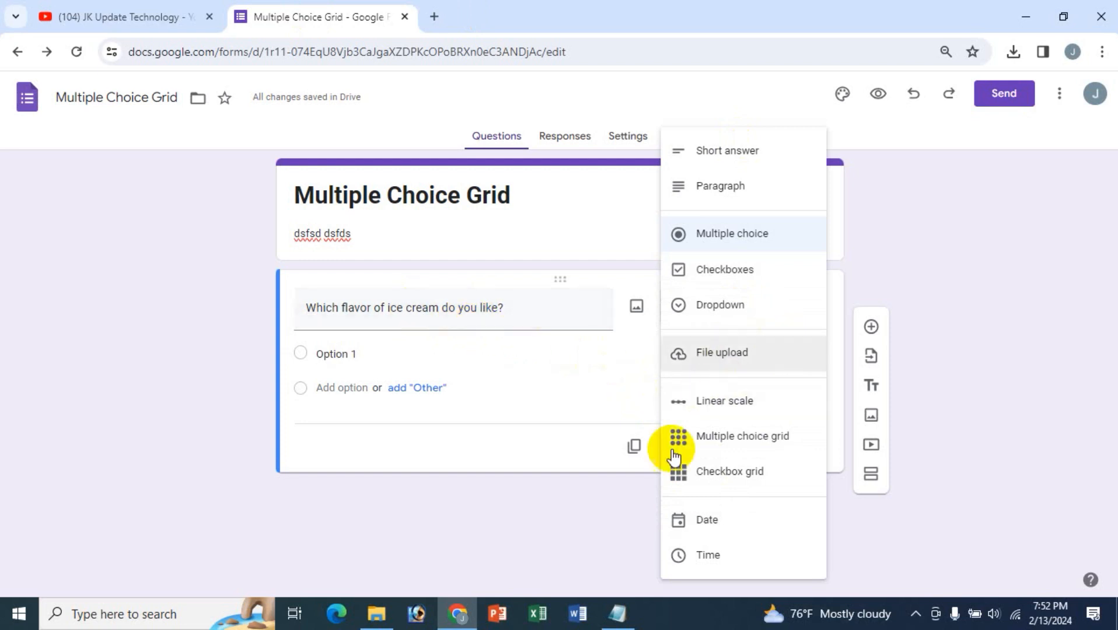
left_click(731, 436)
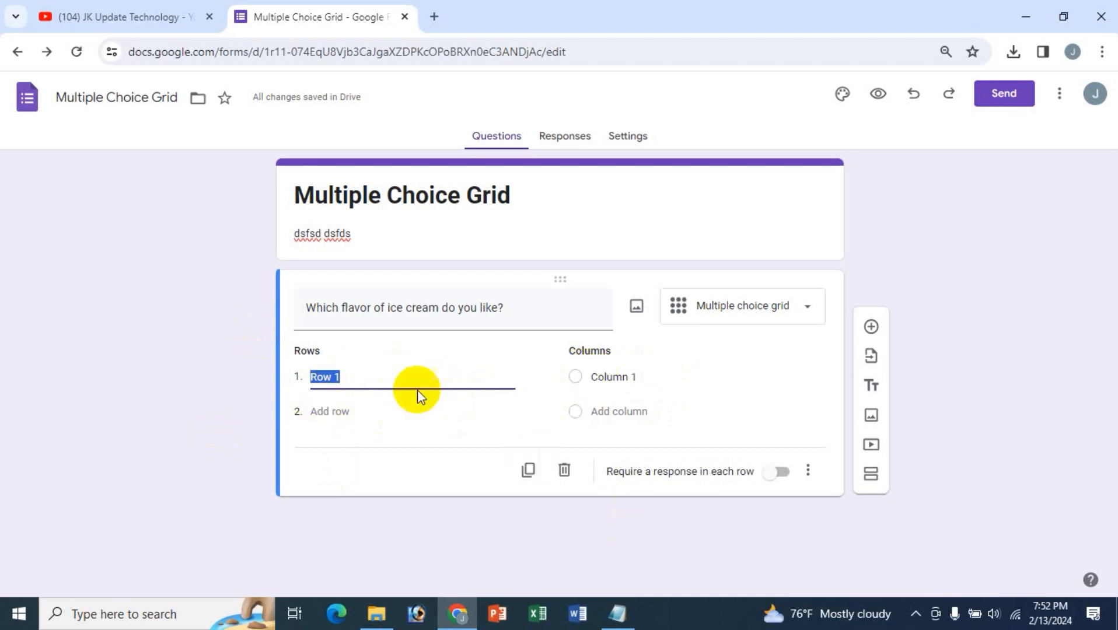
- Copy "Do you like vanila flavor?" from the Notepad notes and set it as the grid's first row label
left_click(615, 616)
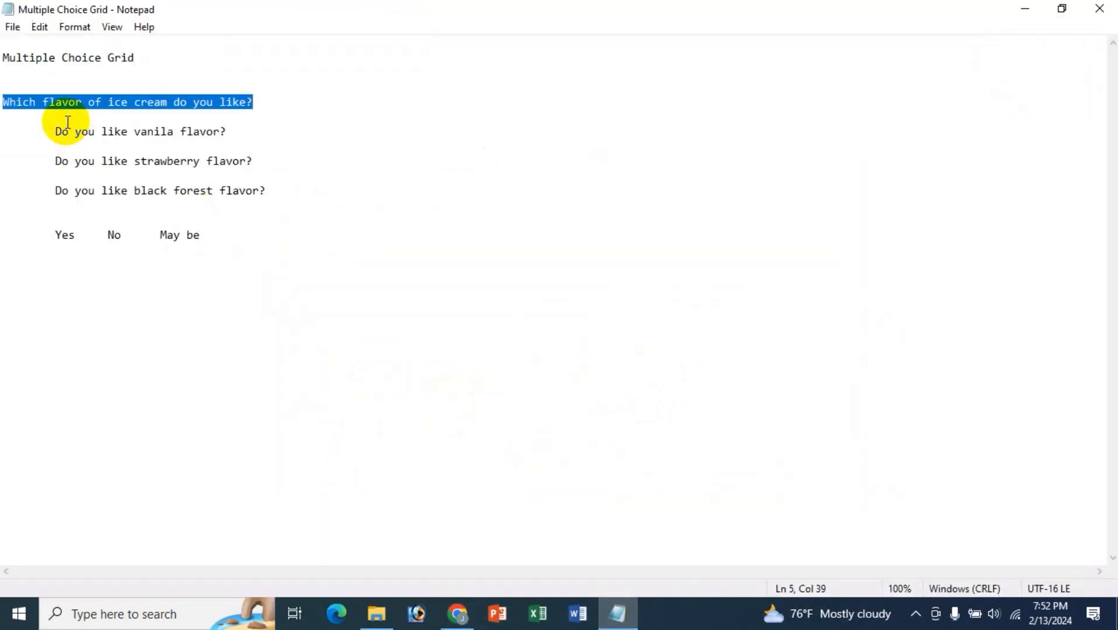
left_click(47, 134)
left_click_drag(120, 133, 217, 133)
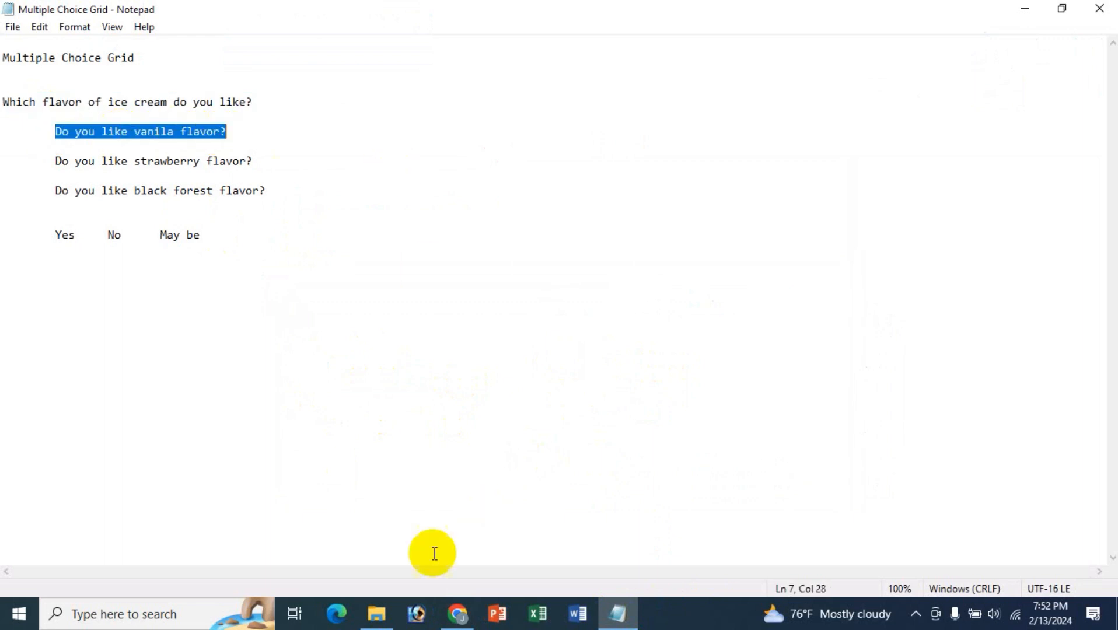
left_click(455, 613)
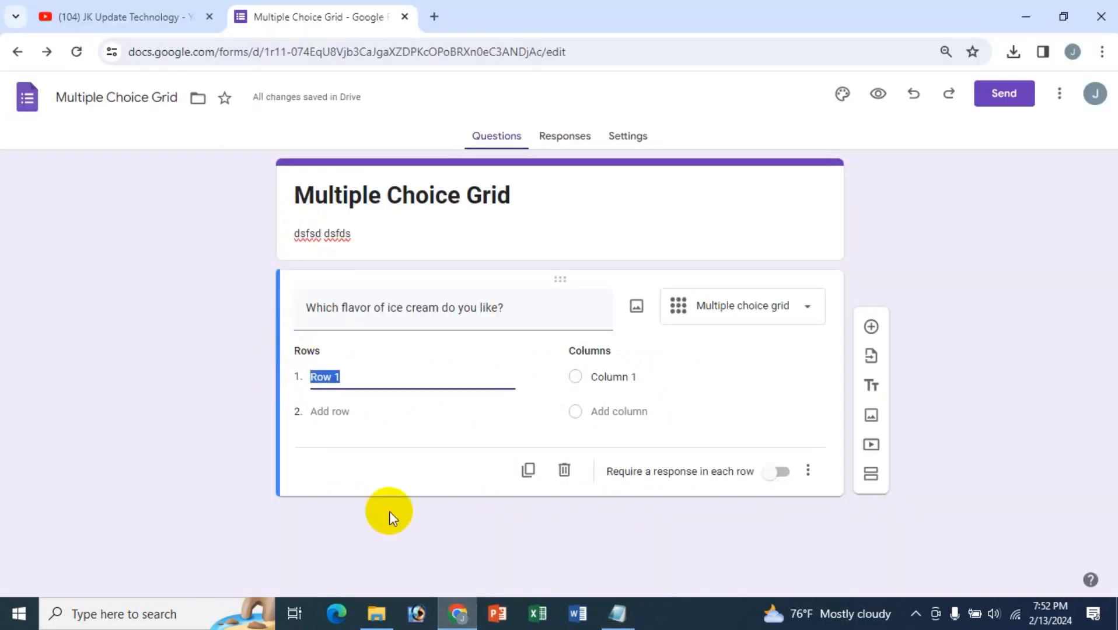
type("Do you like vanila flavor?")
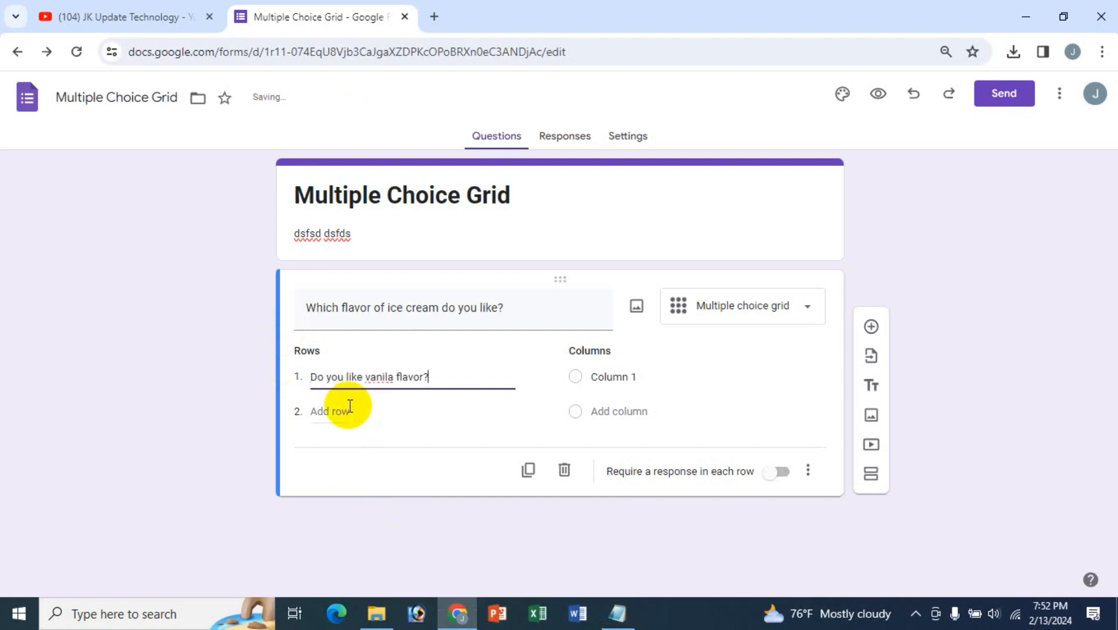
- Copy "Do you like strawberry flavor?" from the Notepad notes and add it as the grid's second row
left_click(355, 409)
left_click(616, 613)
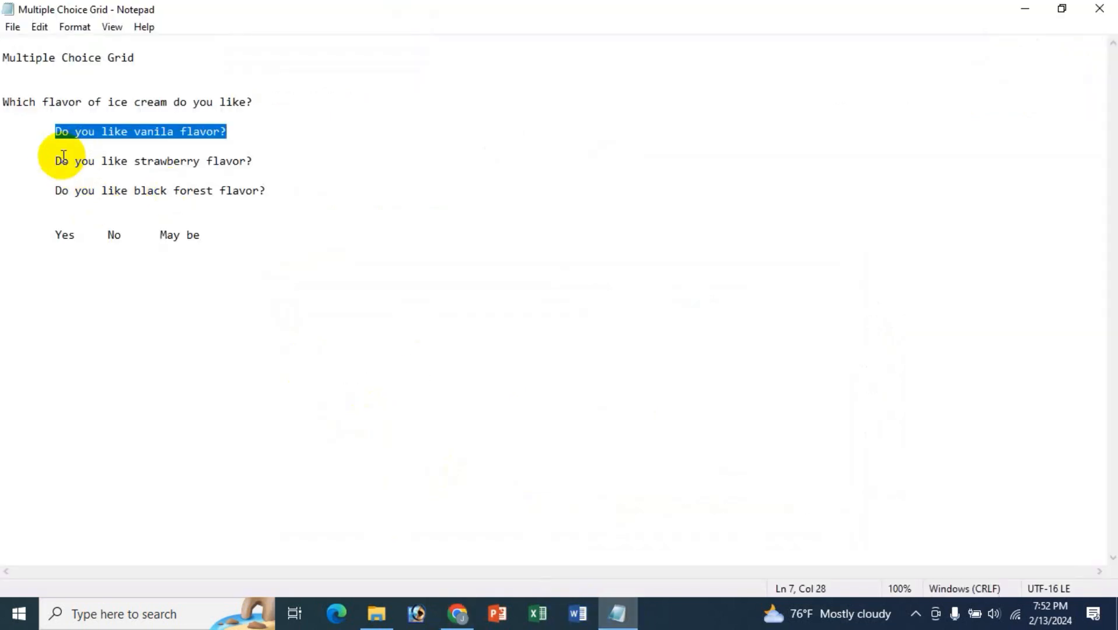
left_click_drag(56, 162, 263, 166)
key("ctrl+c")
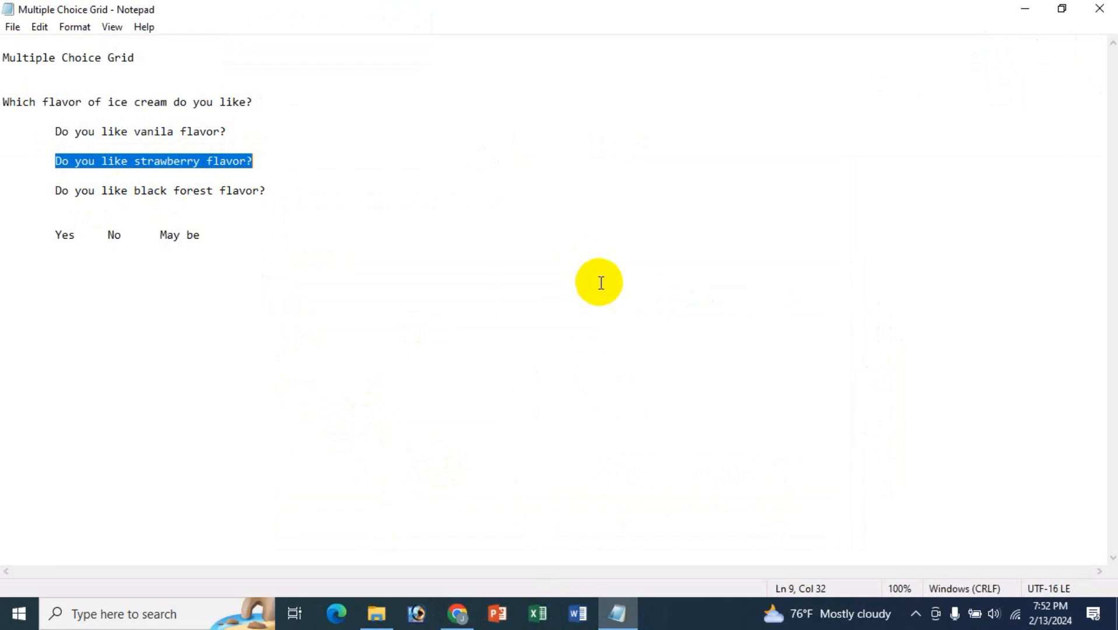
left_click(446, 604)
key("ctrl+v")
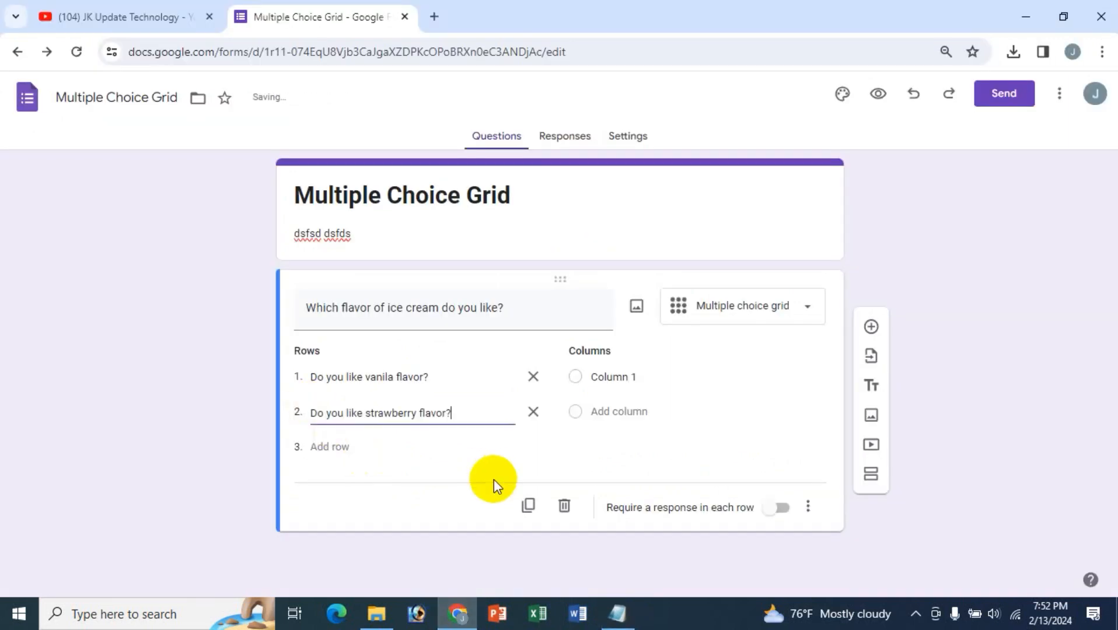
- Copy "Do you like black forest flavor?" from the Notepad notes and add it as the grid's third row
left_click(324, 447)
key("alt+Tab")
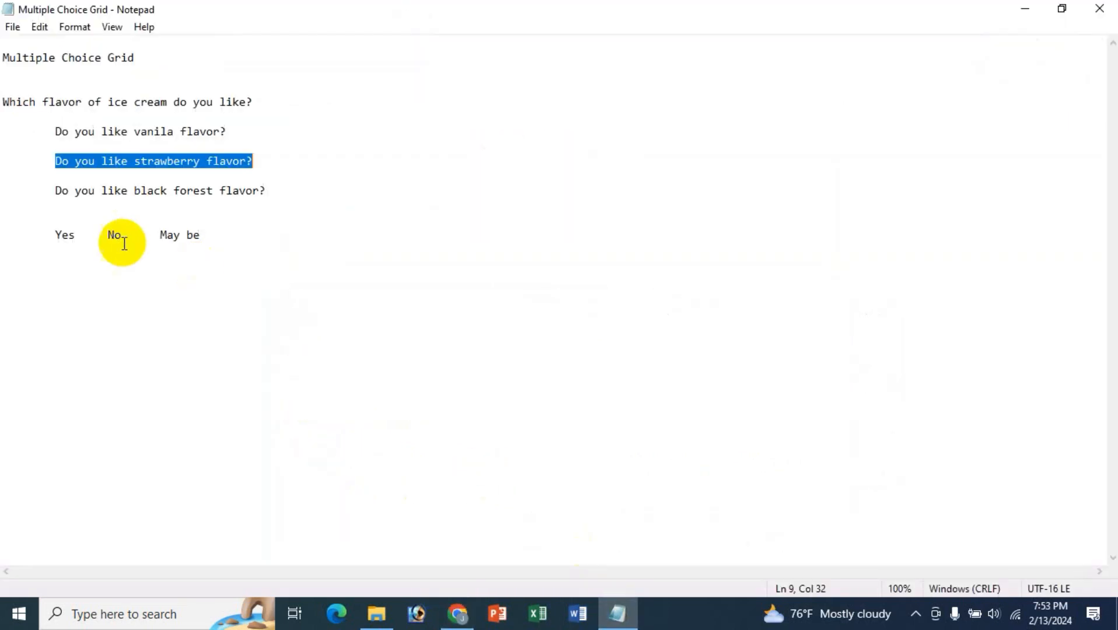
left_click_drag(63, 191, 258, 190)
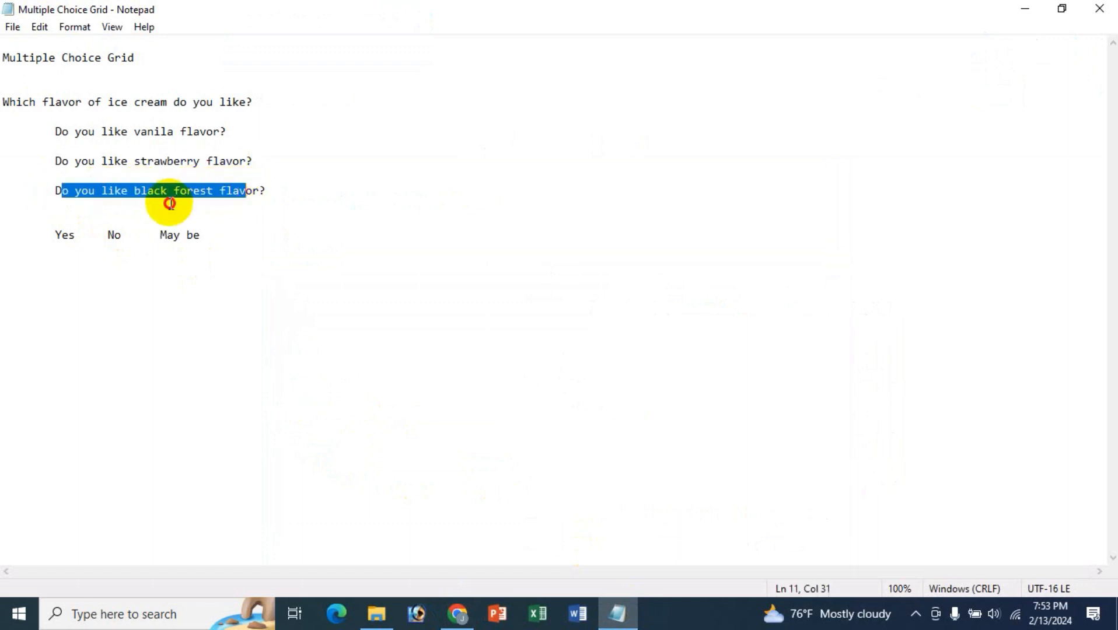
left_click(64, 203)
left_click_drag(59, 191, 267, 191)
key("ctrl+c")
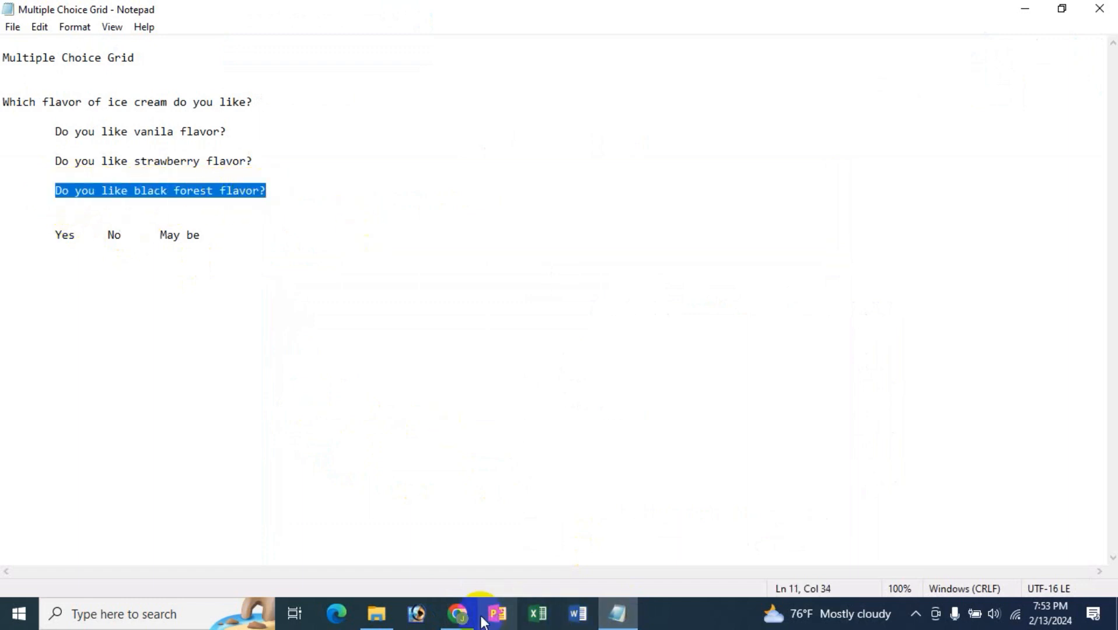
left_click(458, 614)
key("ctrl+v")
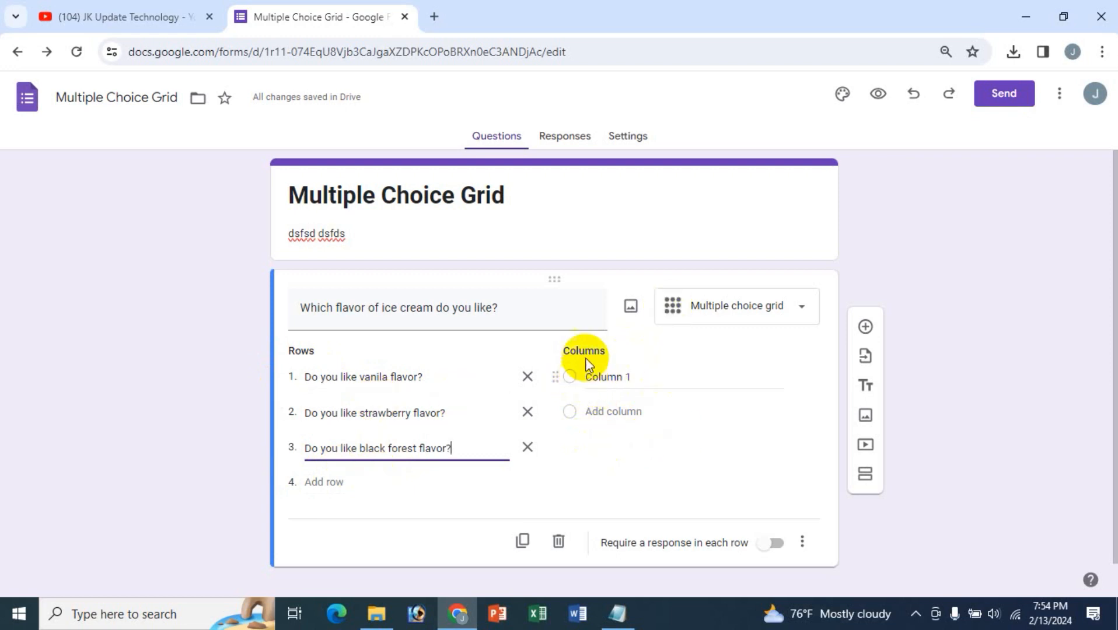
- Label the grid's three columns "Yes", "No" and "May be"
left_click(589, 377)
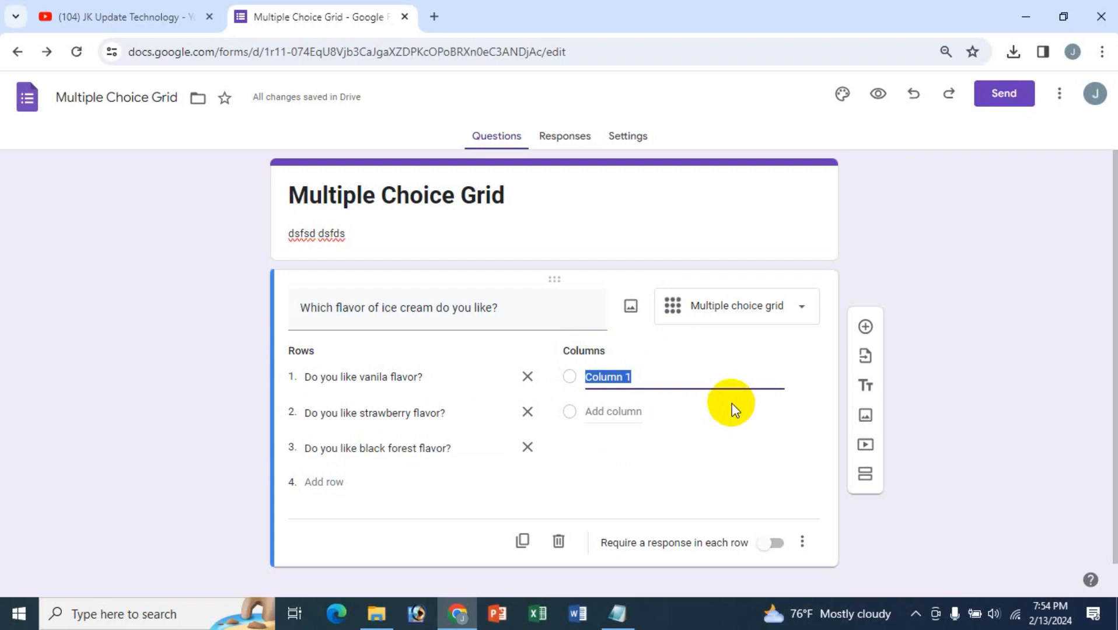
type("Yes")
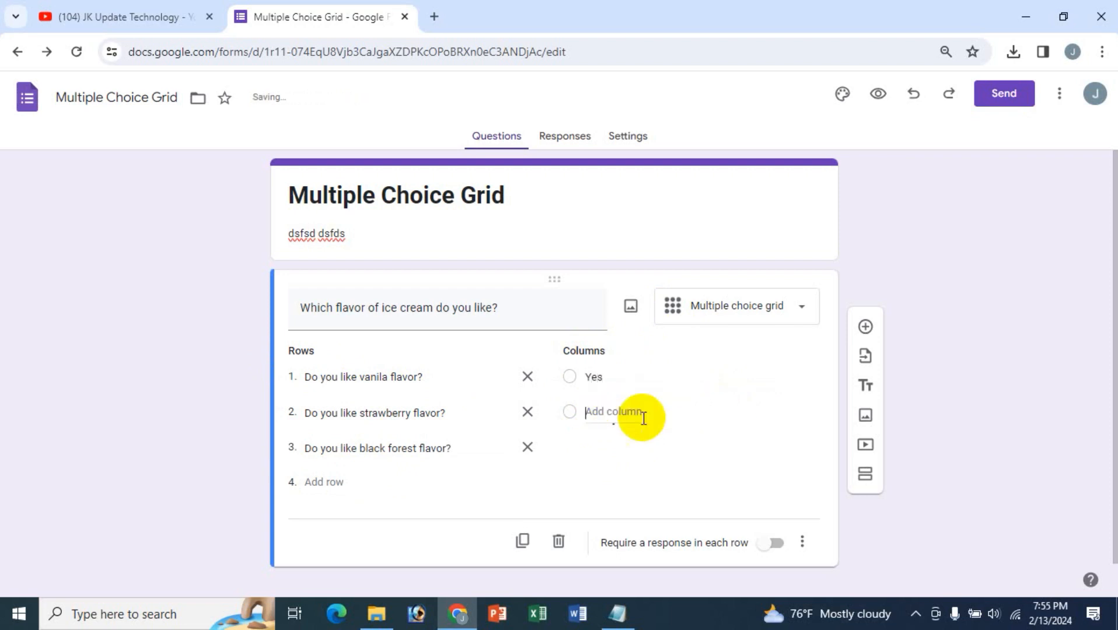
left_click(633, 413)
type("No")
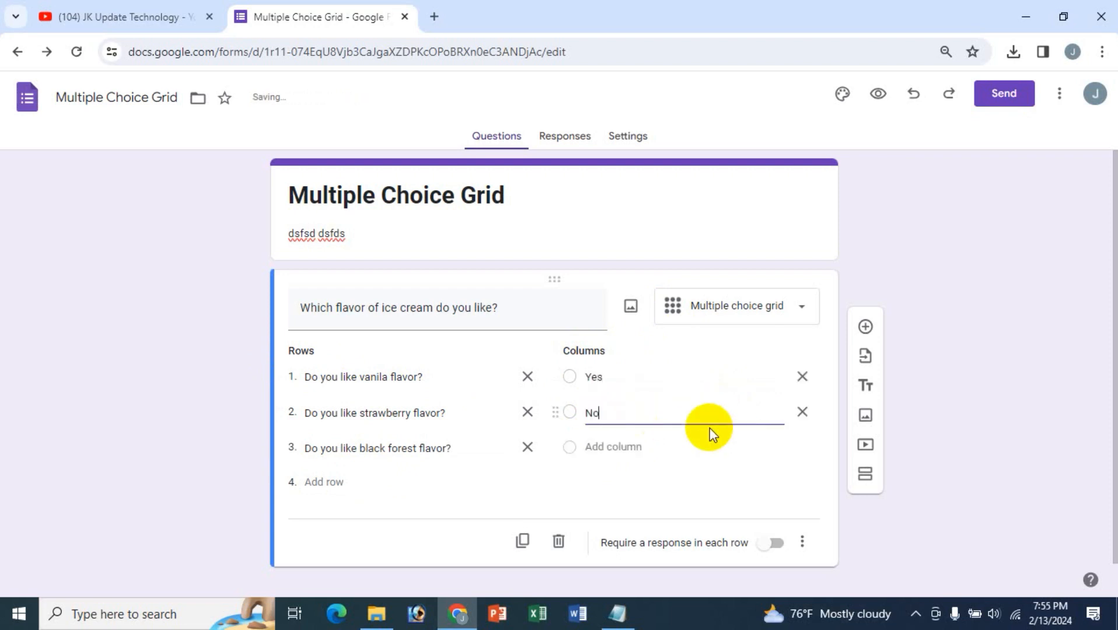
left_click(644, 449)
left_click(658, 448)
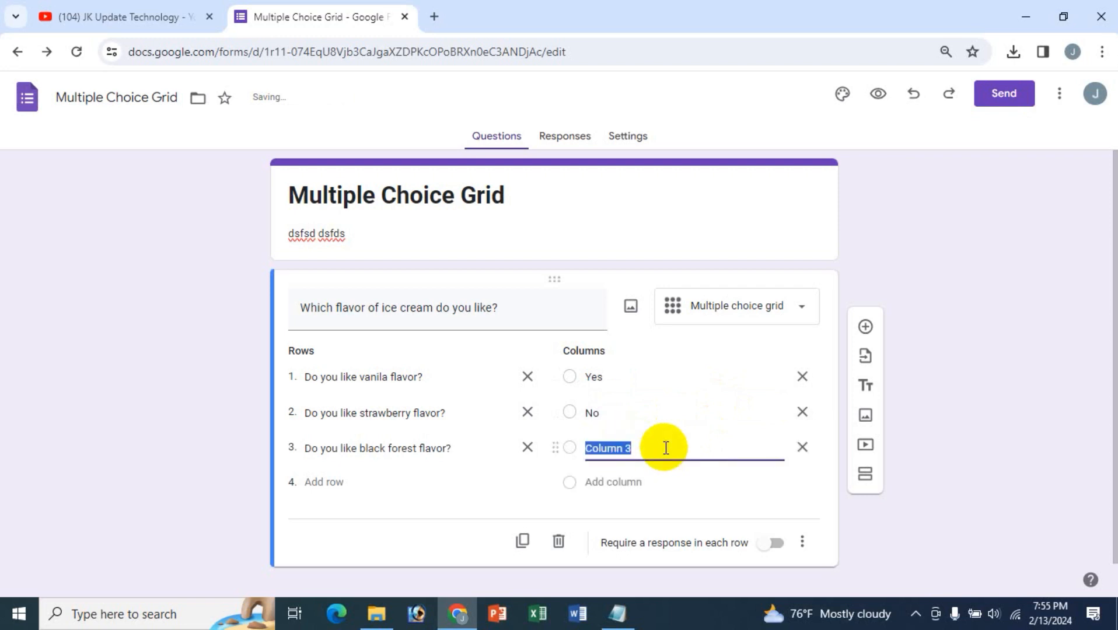
type("May be")
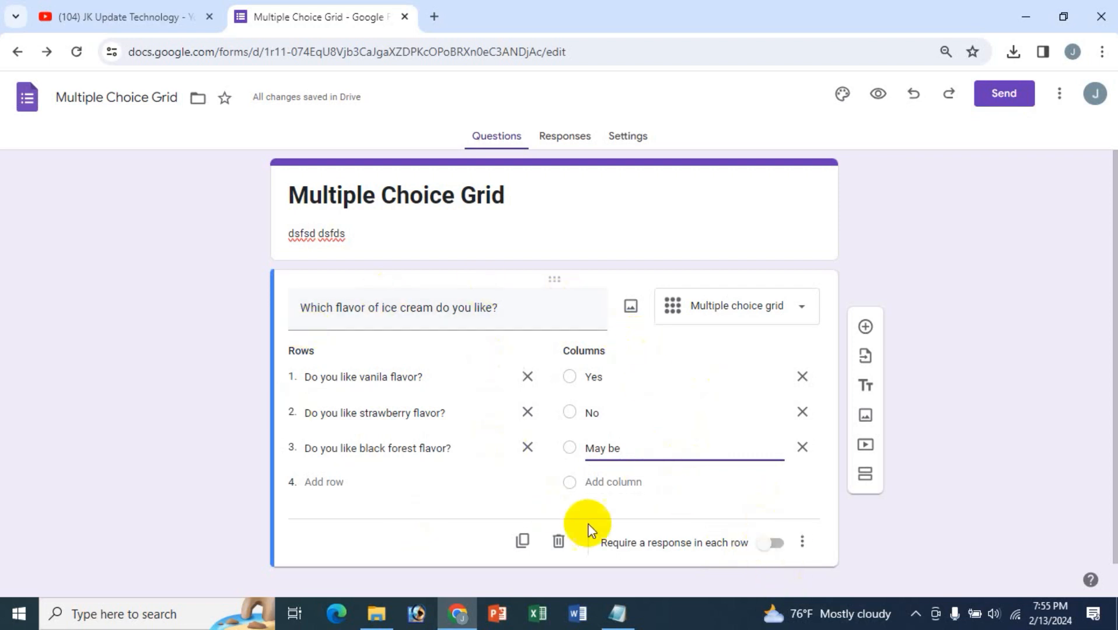
- Require a response in each row of the grid question and check its additional options without changing them
left_click(766, 545)
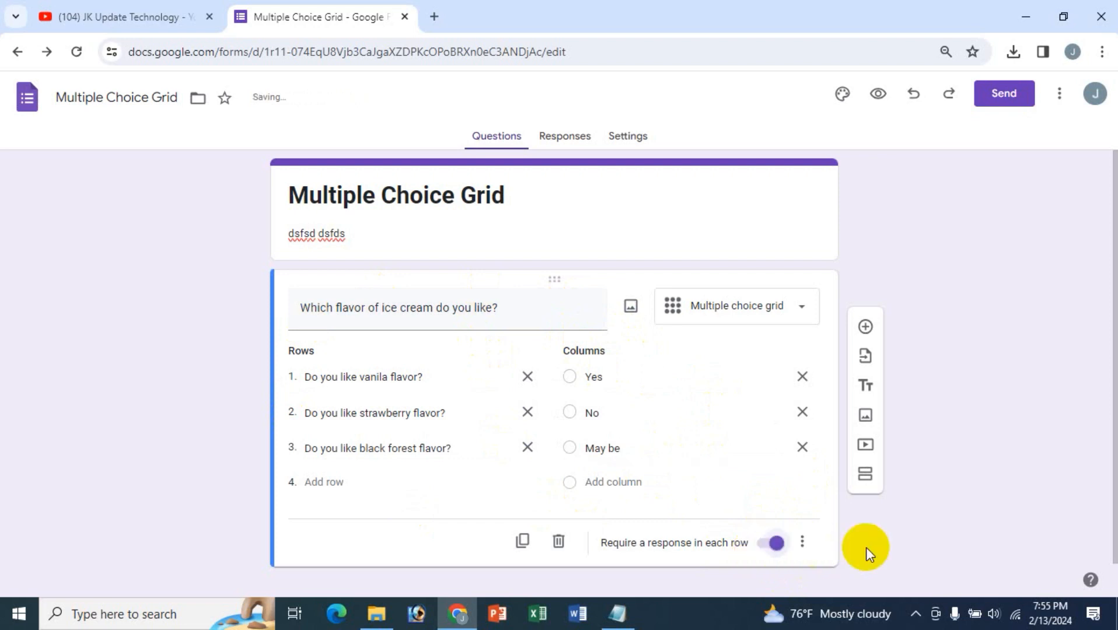
left_click(801, 543)
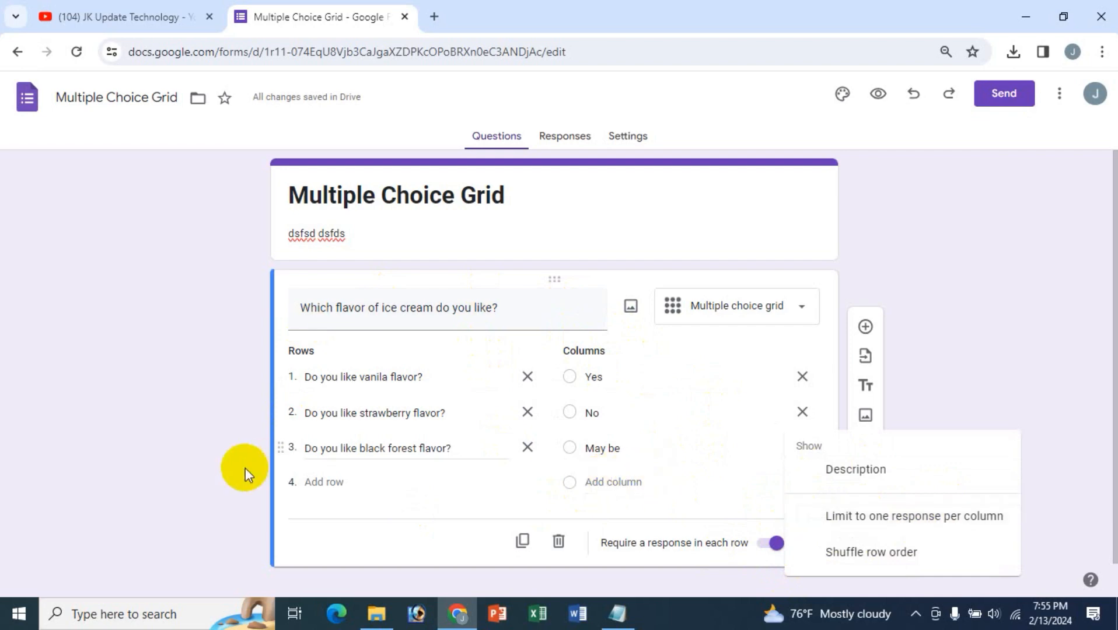
left_click(114, 373)
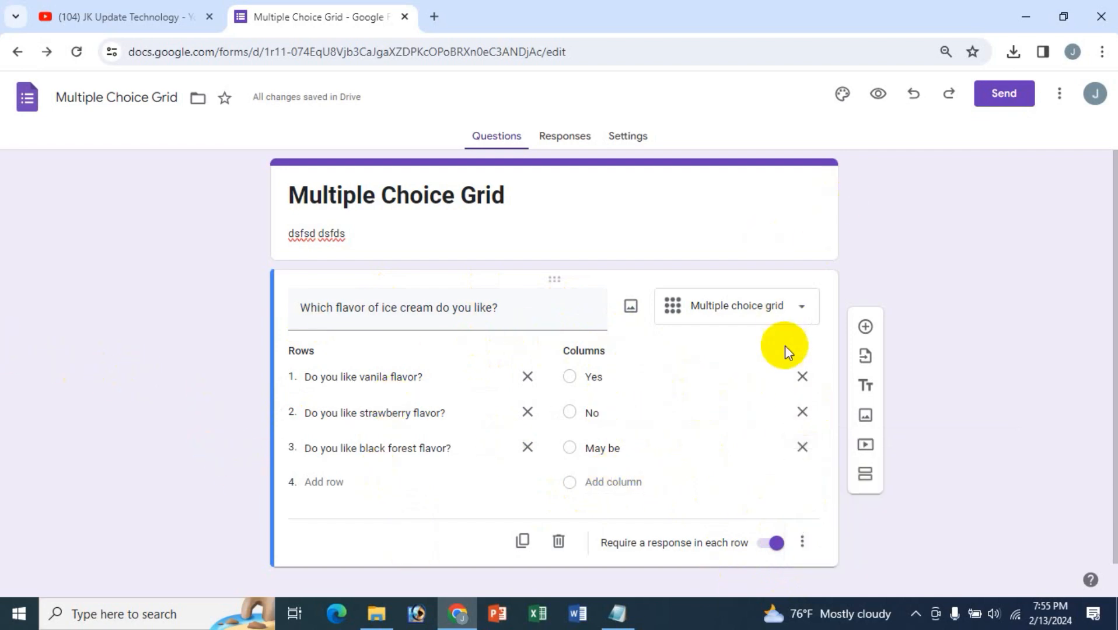
- Preview the form and submit a test response with Yes for vanila, No for strawberry and May be for black forest
left_click(878, 94)
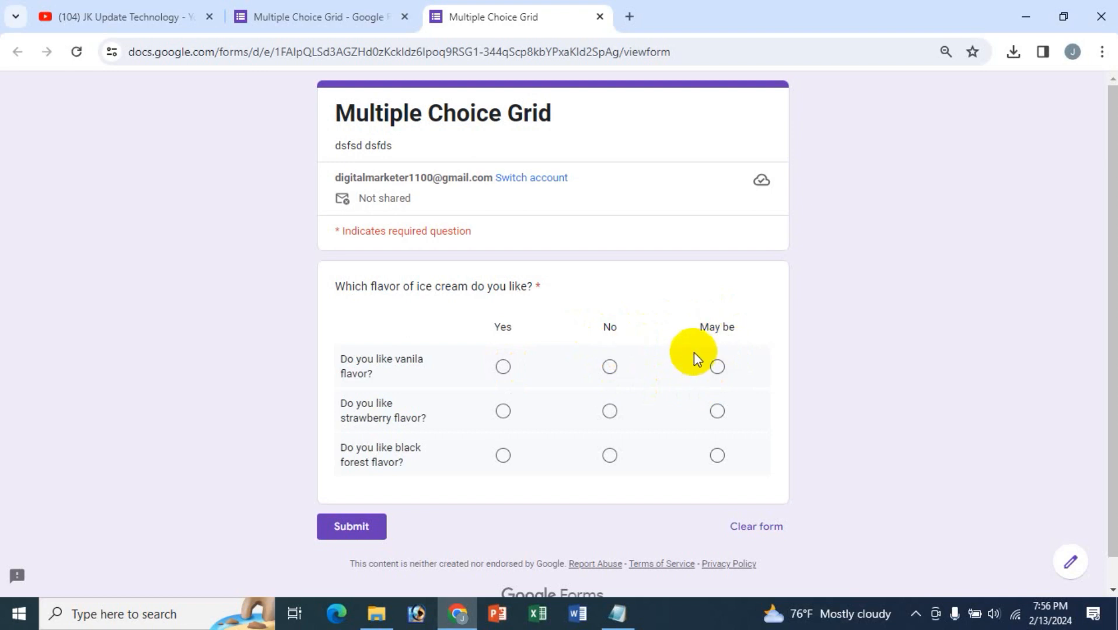
left_click(503, 366)
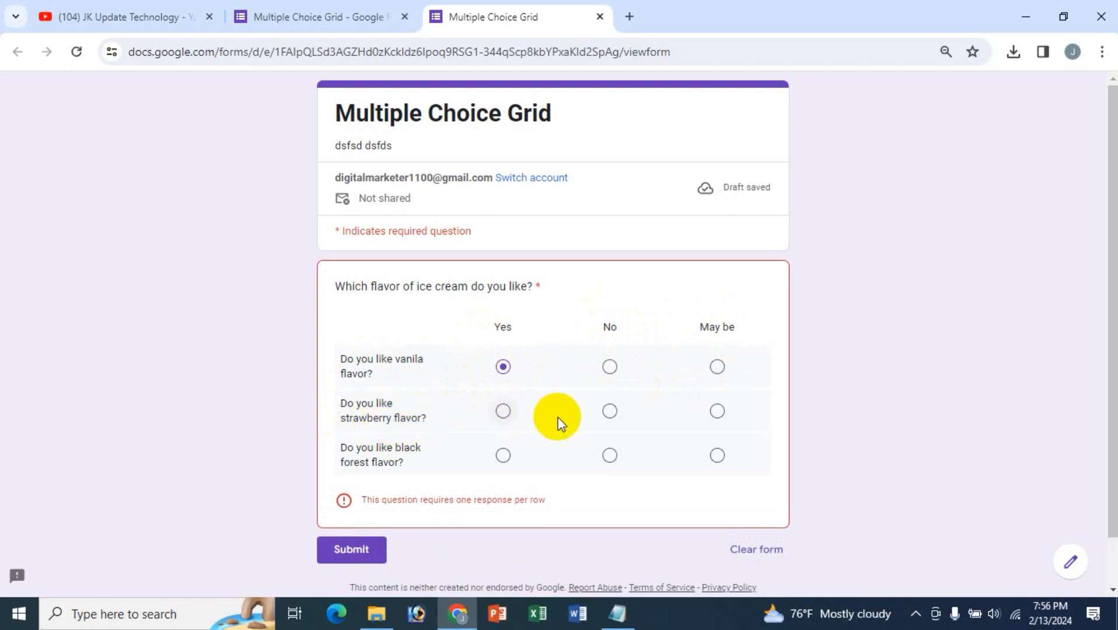
left_click(611, 412)
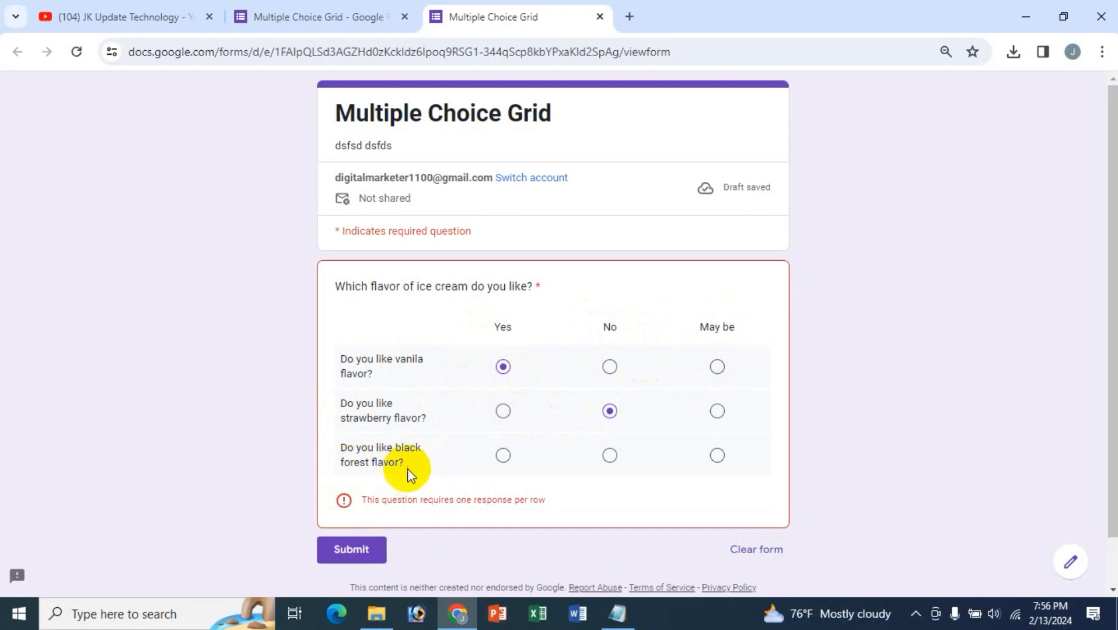
left_click(718, 455)
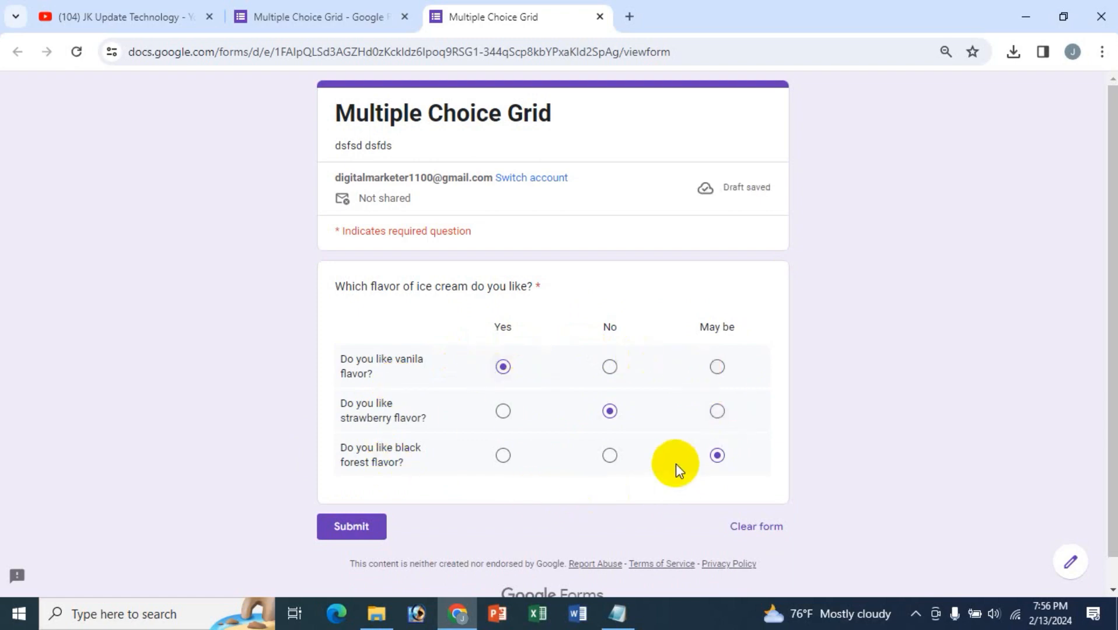
left_click(360, 534)
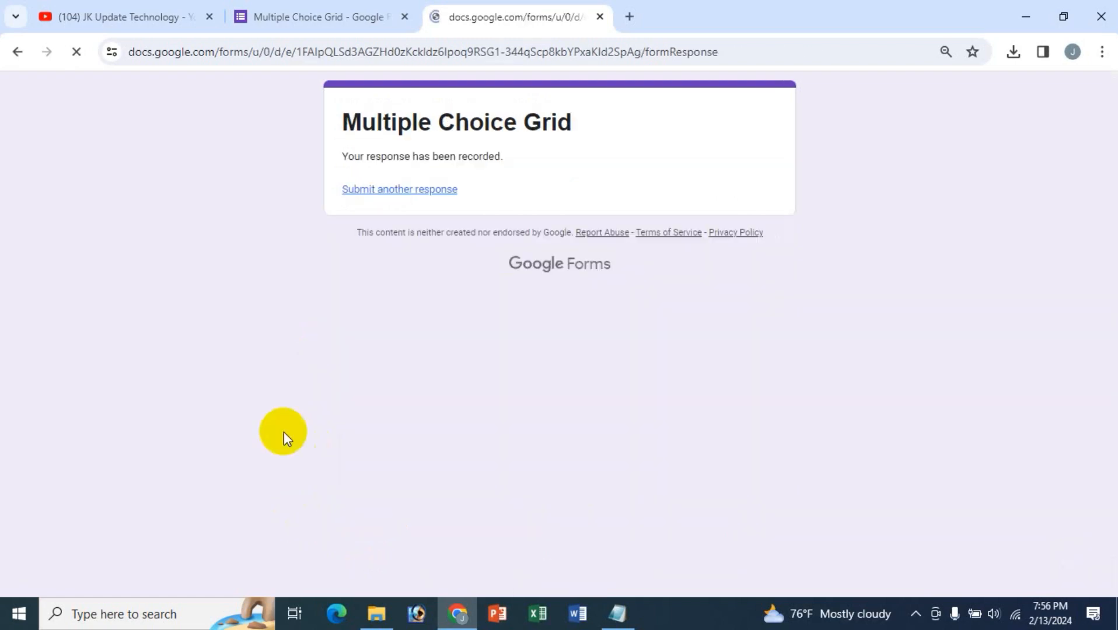
- Return to the form editor and examine the collected responses in the summary, per-question and individual views
left_click(345, 11)
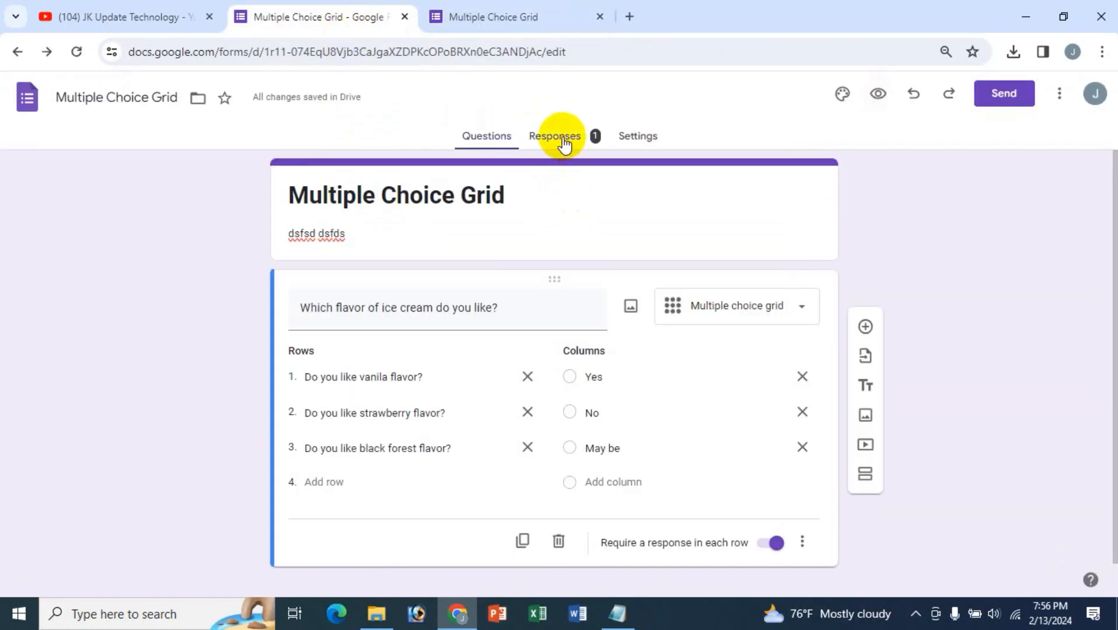
left_click(552, 138)
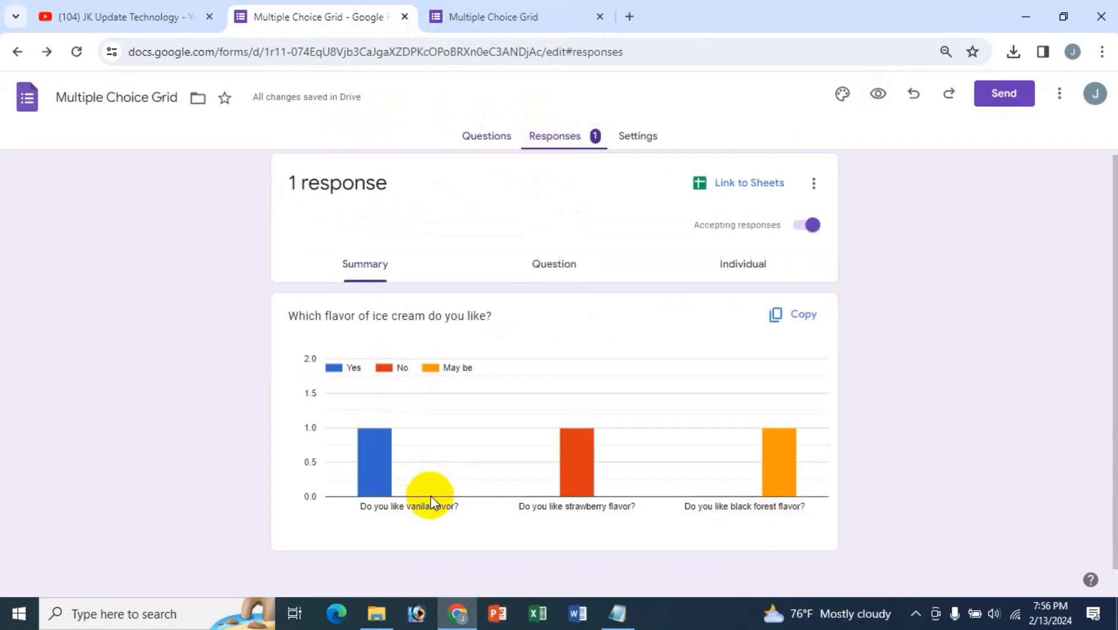
scroll(432, 499, "down", 1)
scroll(443, 467, "up", 1)
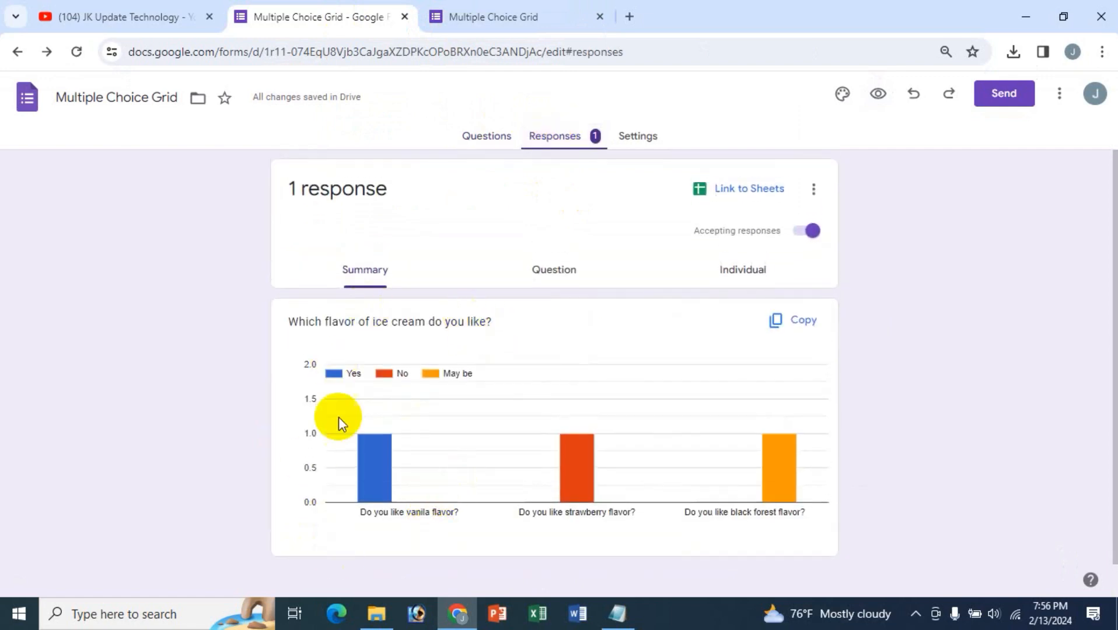
left_click(566, 272)
scroll(625, 495, "down", 3)
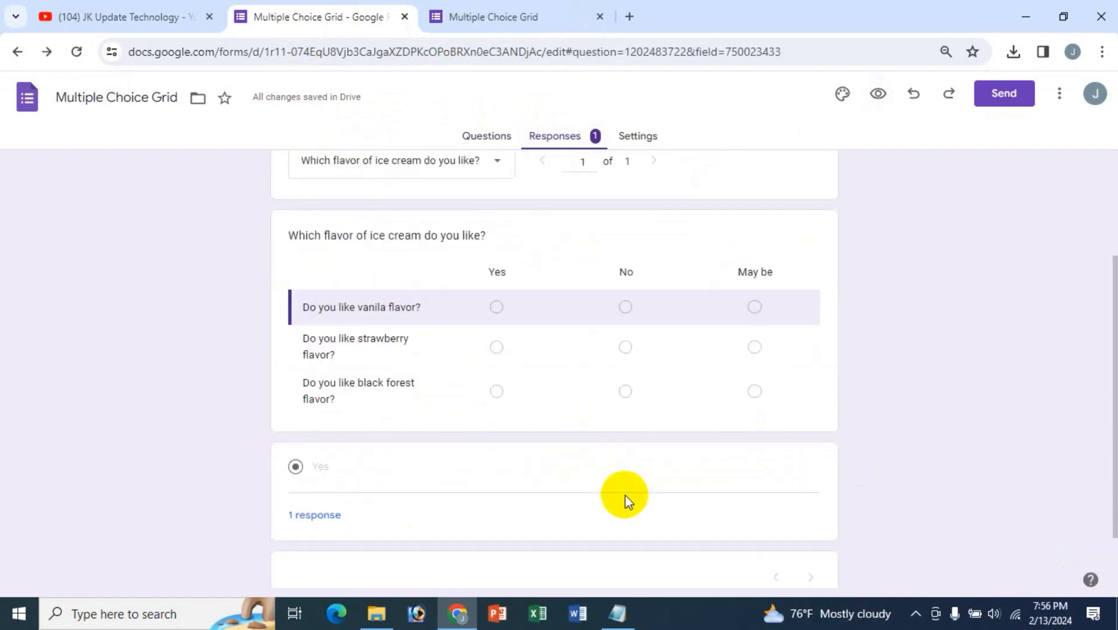
scroll(624, 496, "up", 3)
left_click(757, 282)
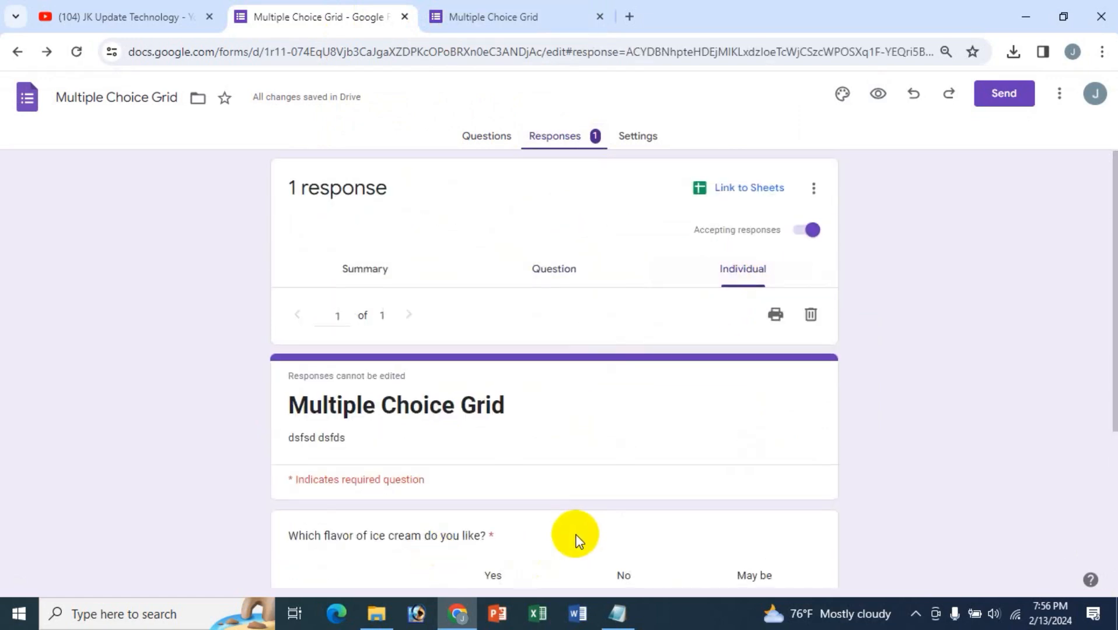
scroll(574, 540, "down", 4)
scroll(574, 541, "up", 4)
- Link the form's responses to a new Google Sheets spreadsheet, view it and close it
left_click(733, 191)
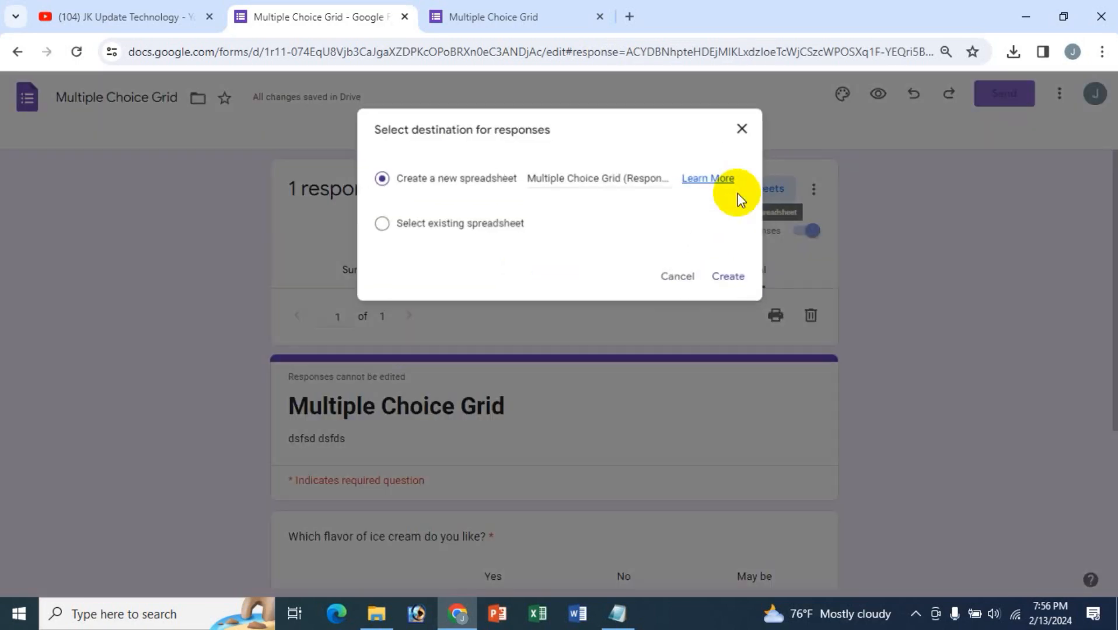
left_click(730, 280)
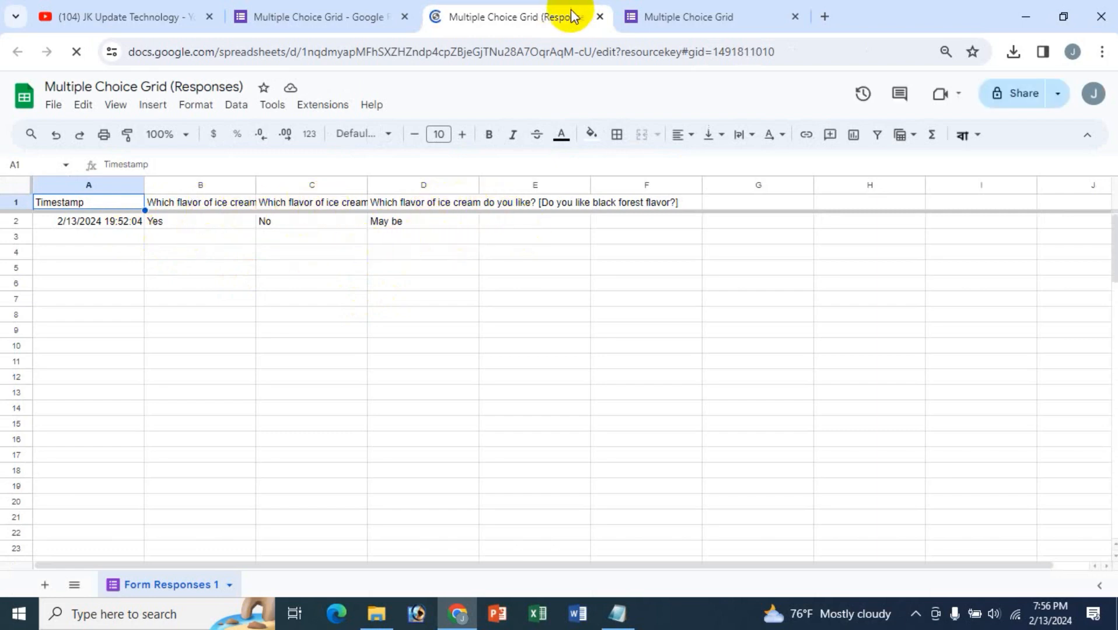
left_click(600, 17)
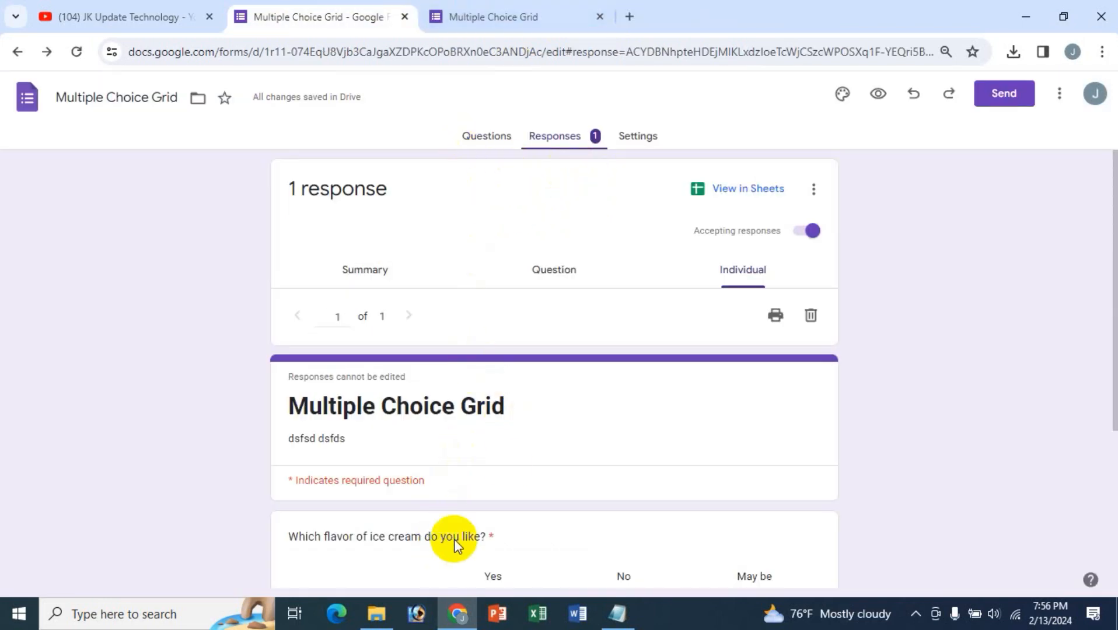
- Return to the form's questions and review the email, shortened link and embed HTML sending options, cancelling without sending
scroll(453, 525, "down", 3)
scroll(465, 517, "up", 3)
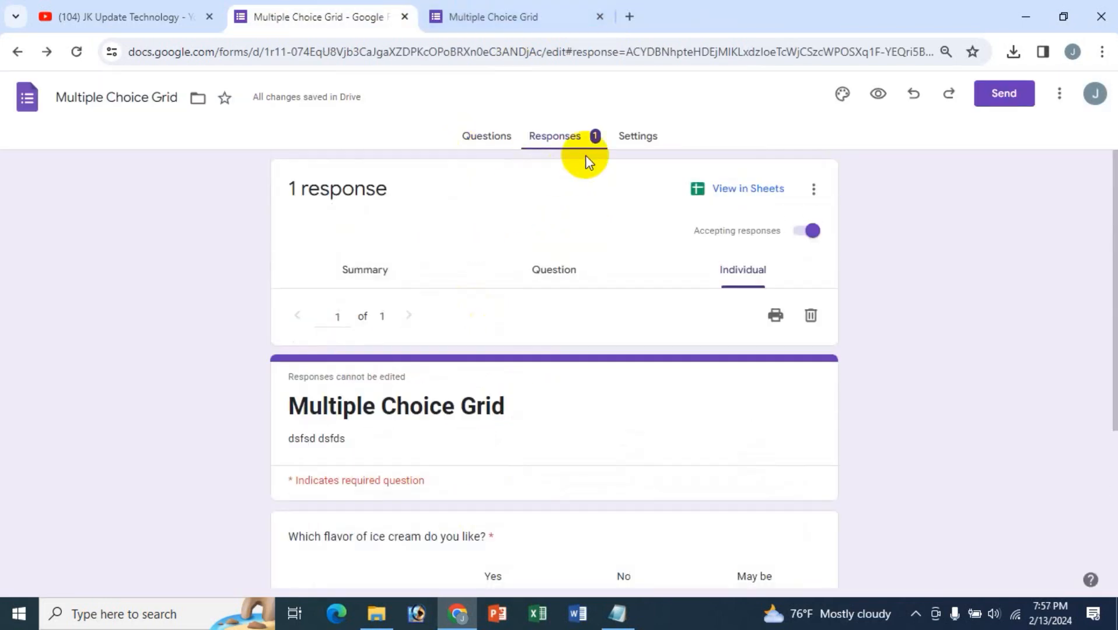
left_click(487, 139)
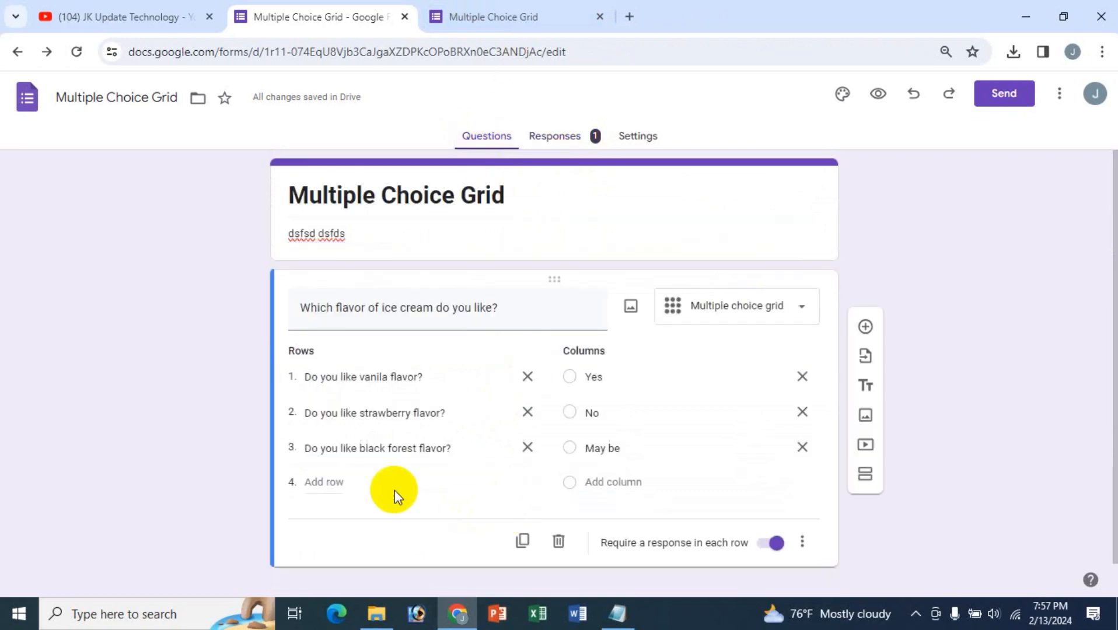
left_click(1005, 95)
left_click(411, 331)
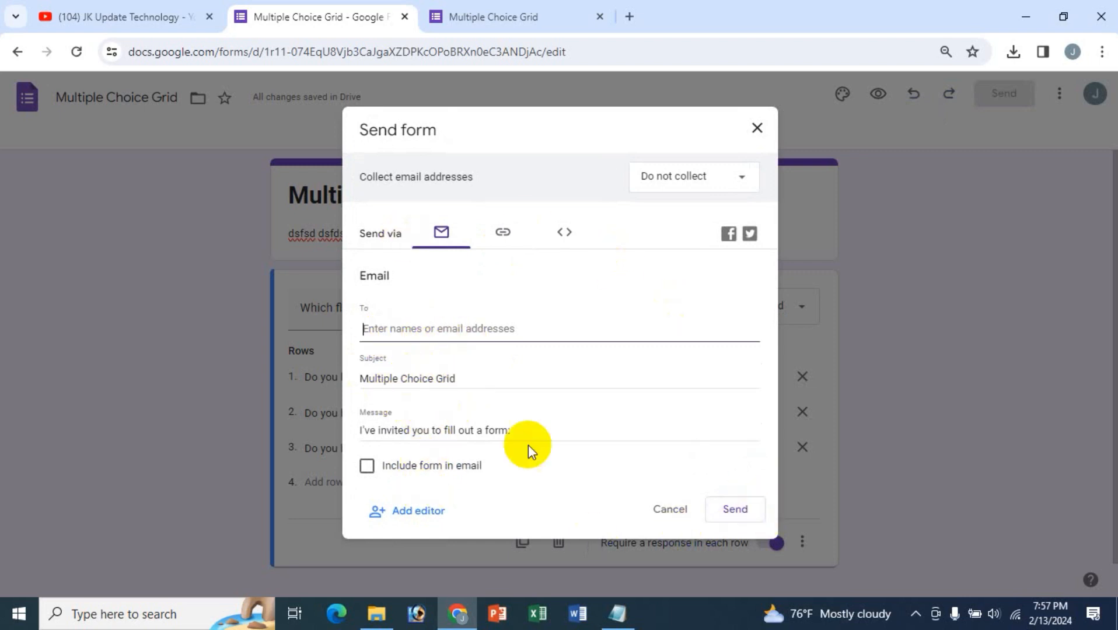
left_click(502, 232)
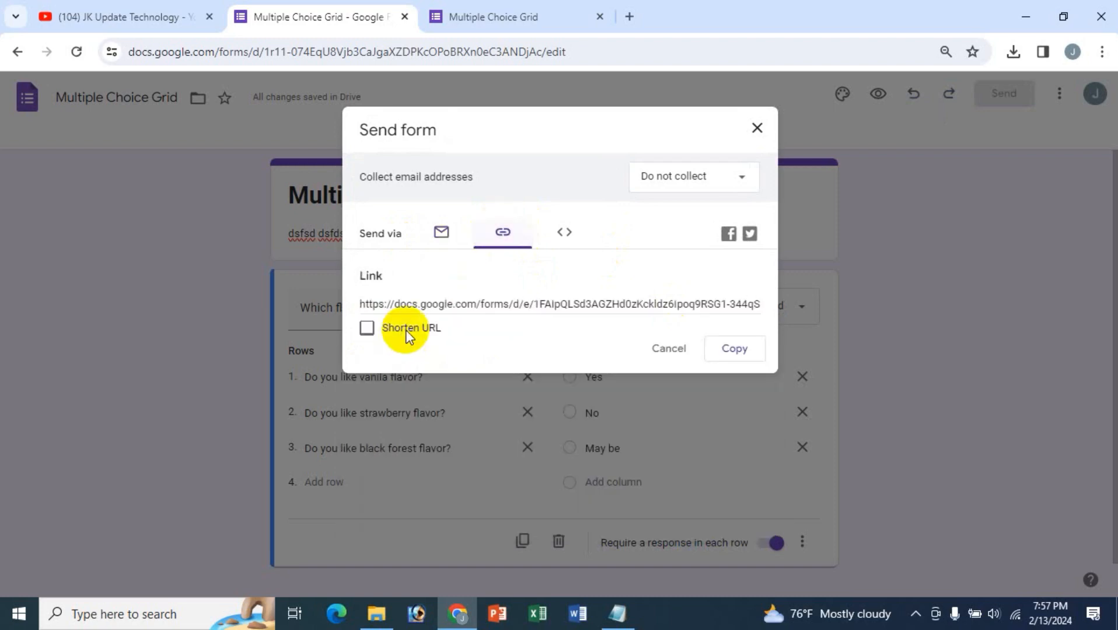
left_click(366, 328)
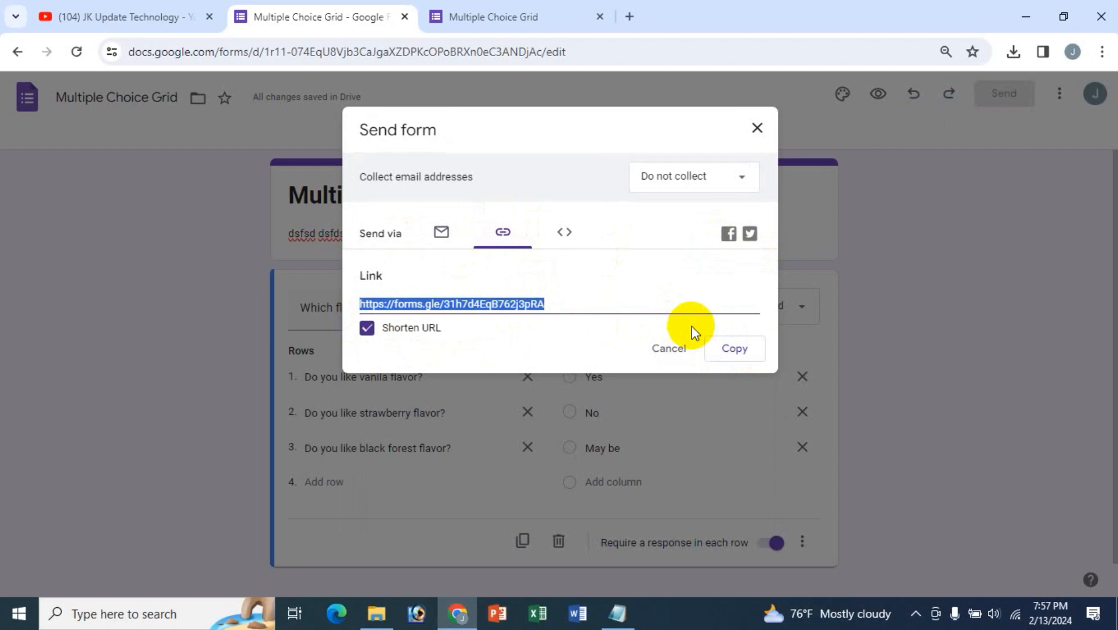
left_click(565, 233)
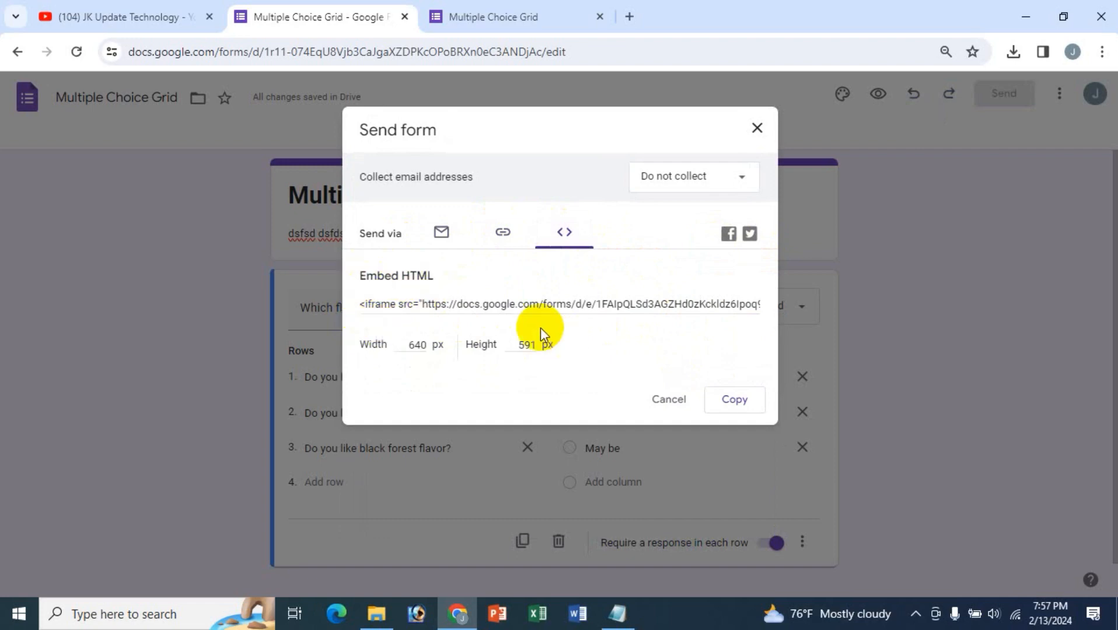
left_click(665, 399)
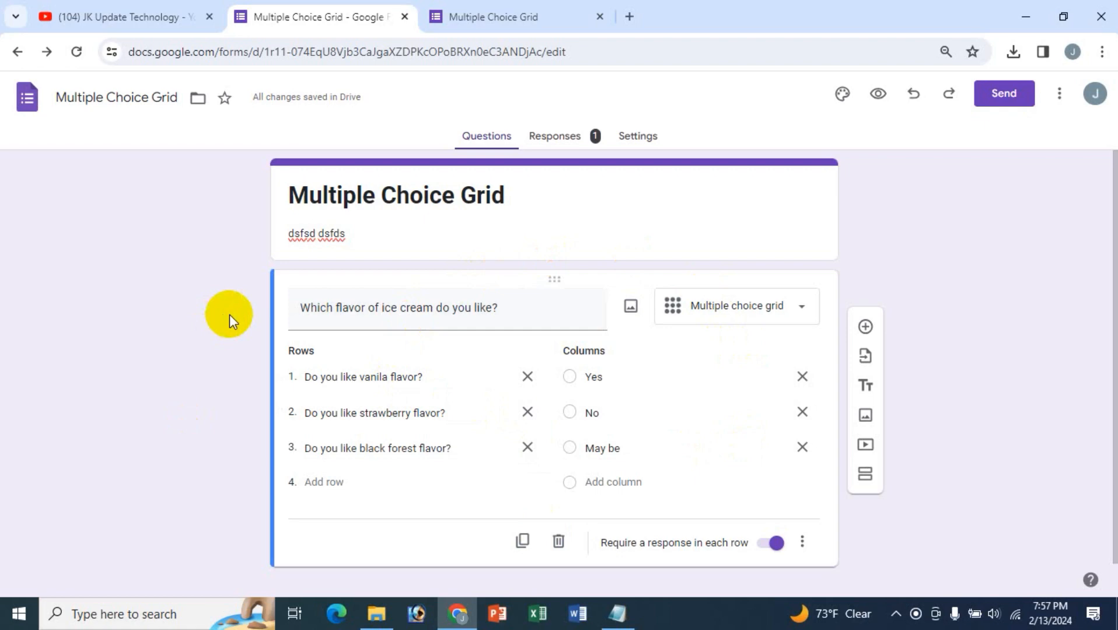
- Switch to the open YouTube page with the JK Update Technology channel's videos
left_click(116, 18)
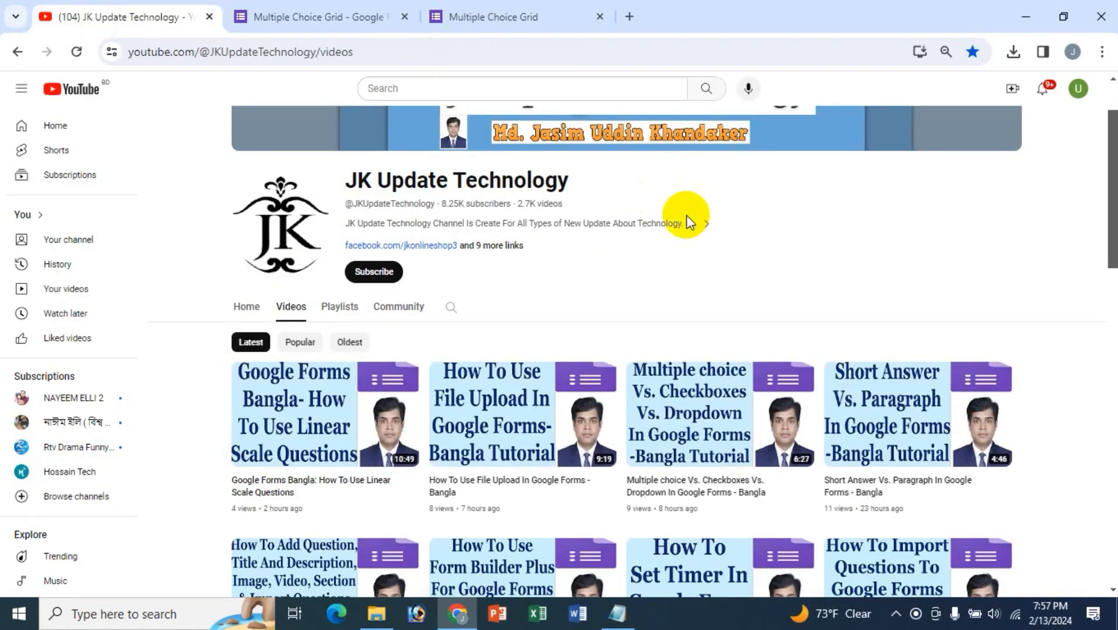